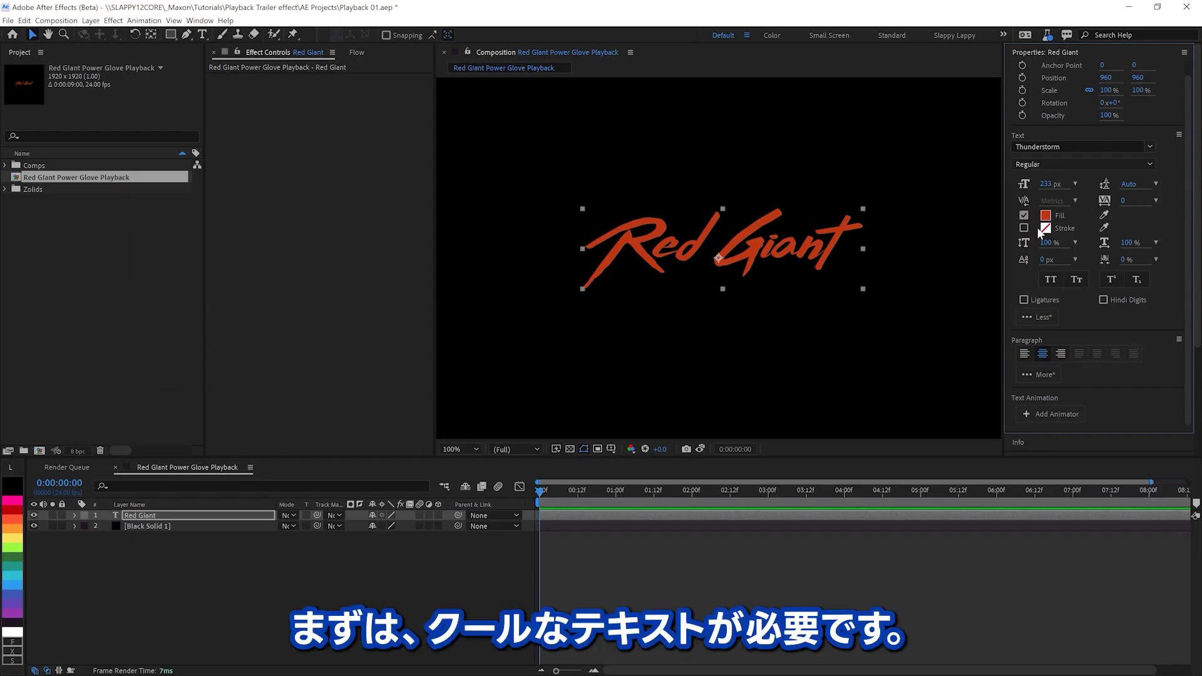
Step: Give the Red Giant text a 4 px red stroke and turn off its fill
{"action": "left_click", "coordinate": [1023, 228]}
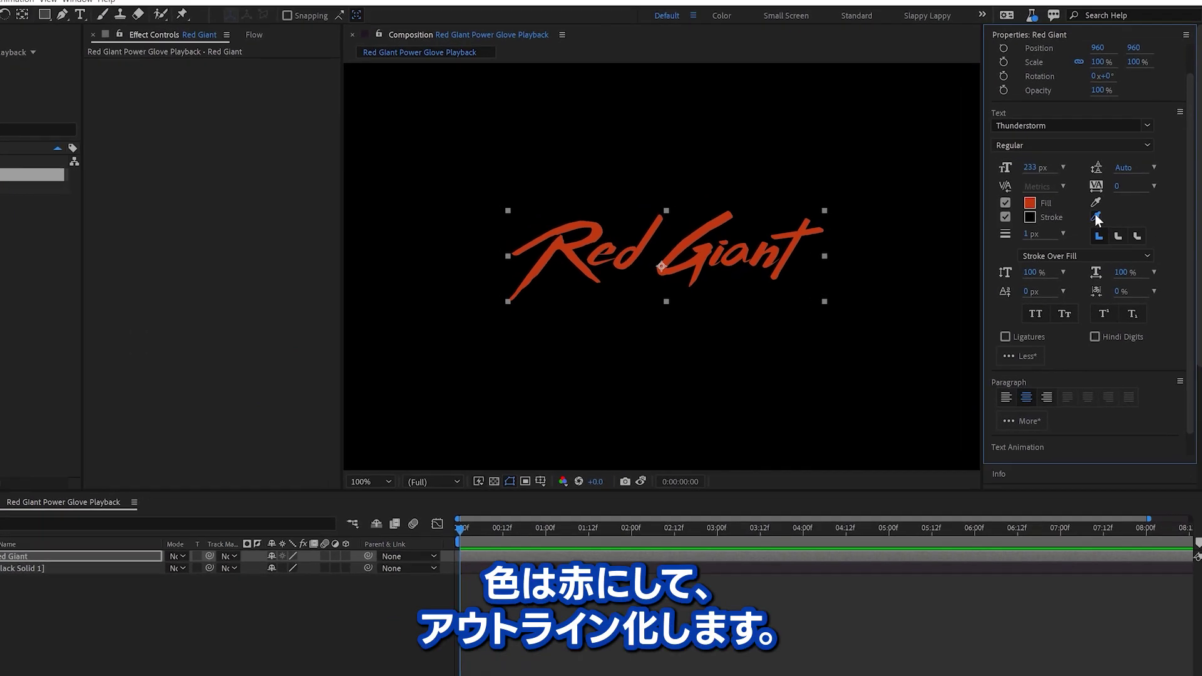
{"action": "left_click", "coordinate": [1095, 214]}
{"action": "left_click", "coordinate": [1030, 203]}
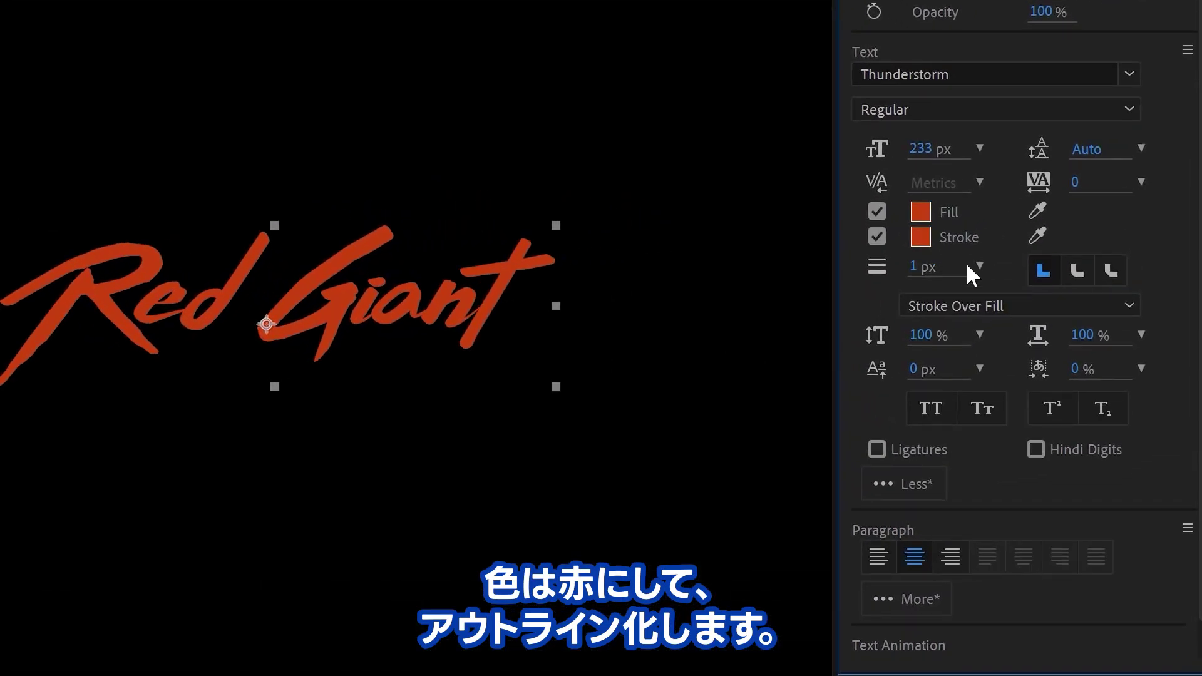
{"action": "left_click", "coordinate": [974, 264]}
{"action": "left_click", "coordinate": [1004, 427]}
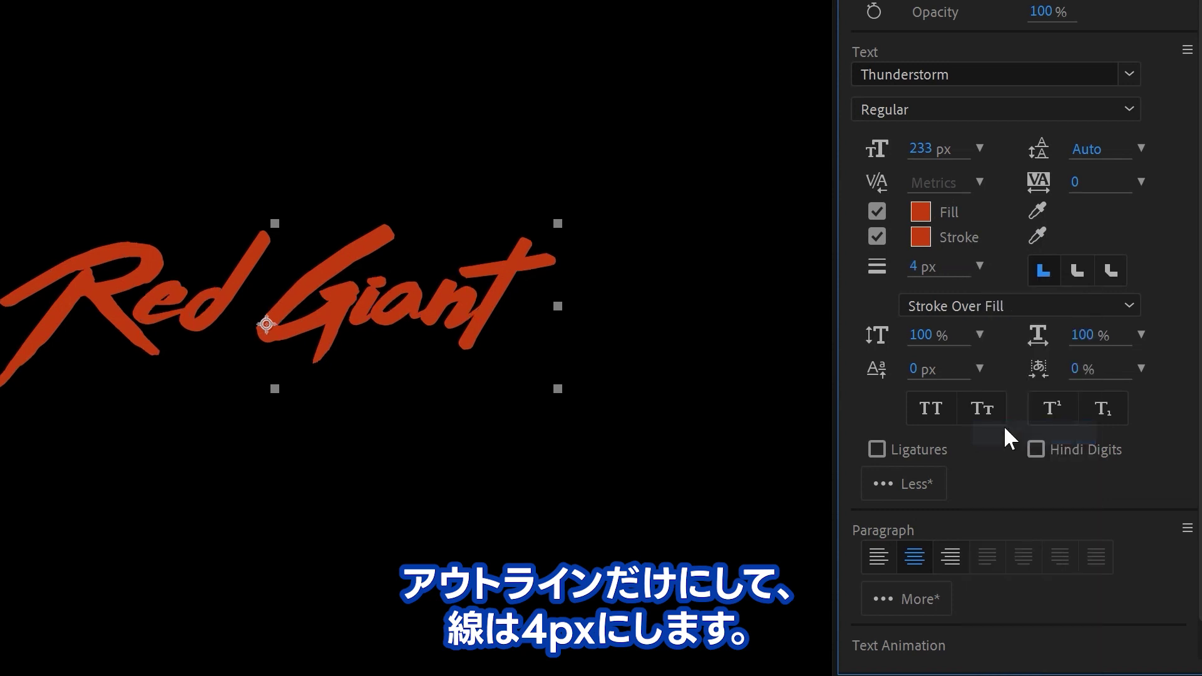
{"action": "left_click", "coordinate": [877, 212]}
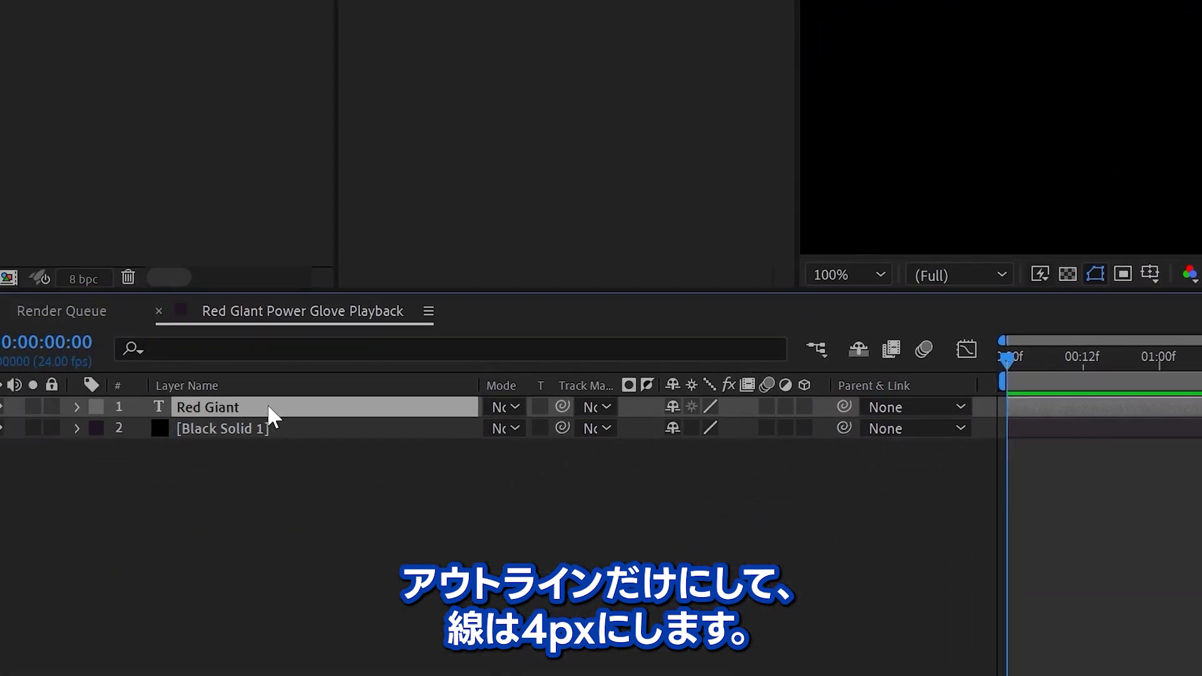
Step: Create a shape layer of outlines from the Red Giant text layer
{"action": "right_click", "coordinate": [268, 407]}
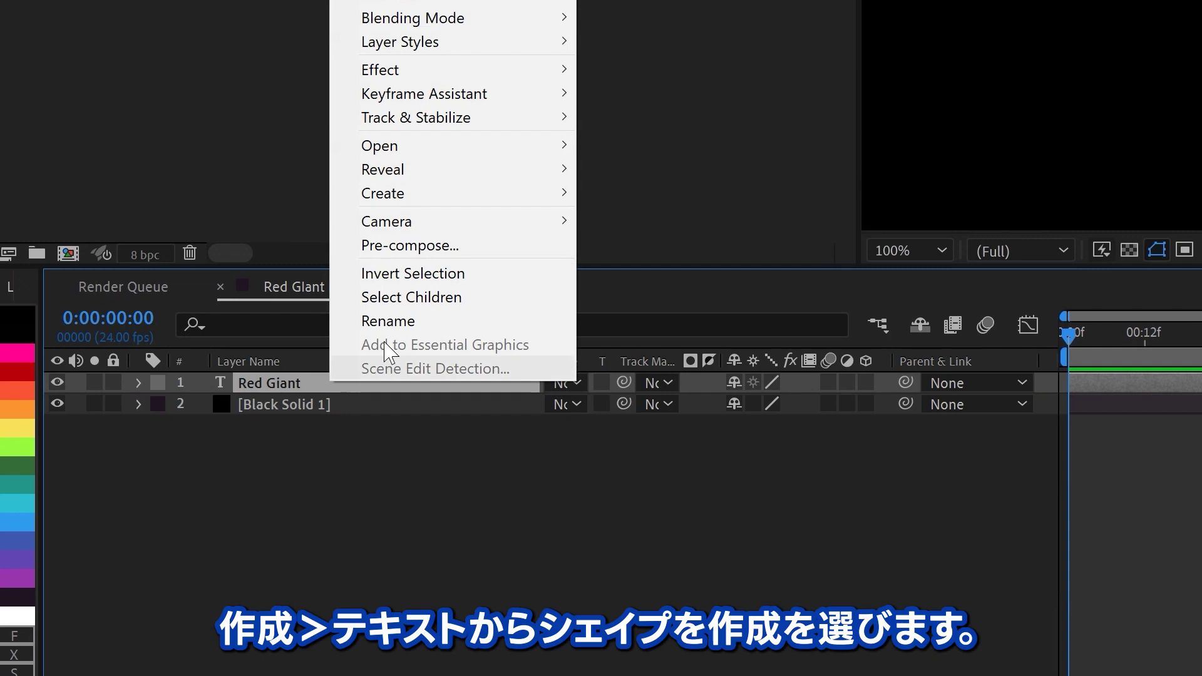
{"action": "mouse_move", "coordinate": [408, 212]}
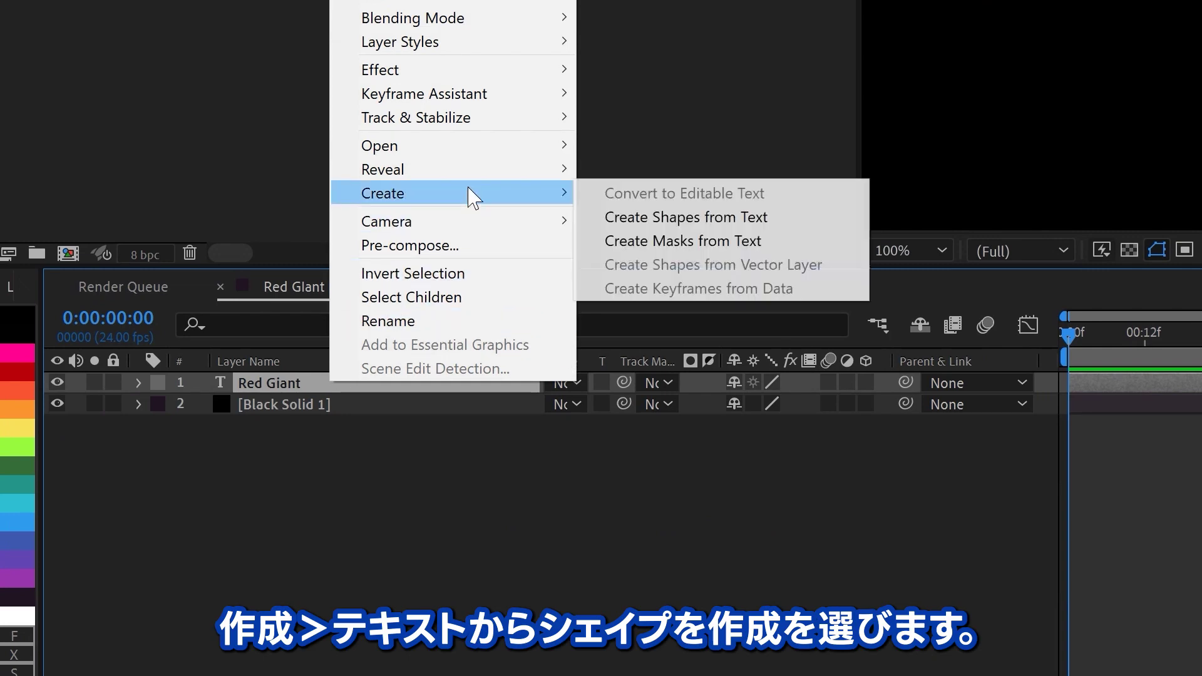
{"action": "left_click", "coordinate": [689, 219]}
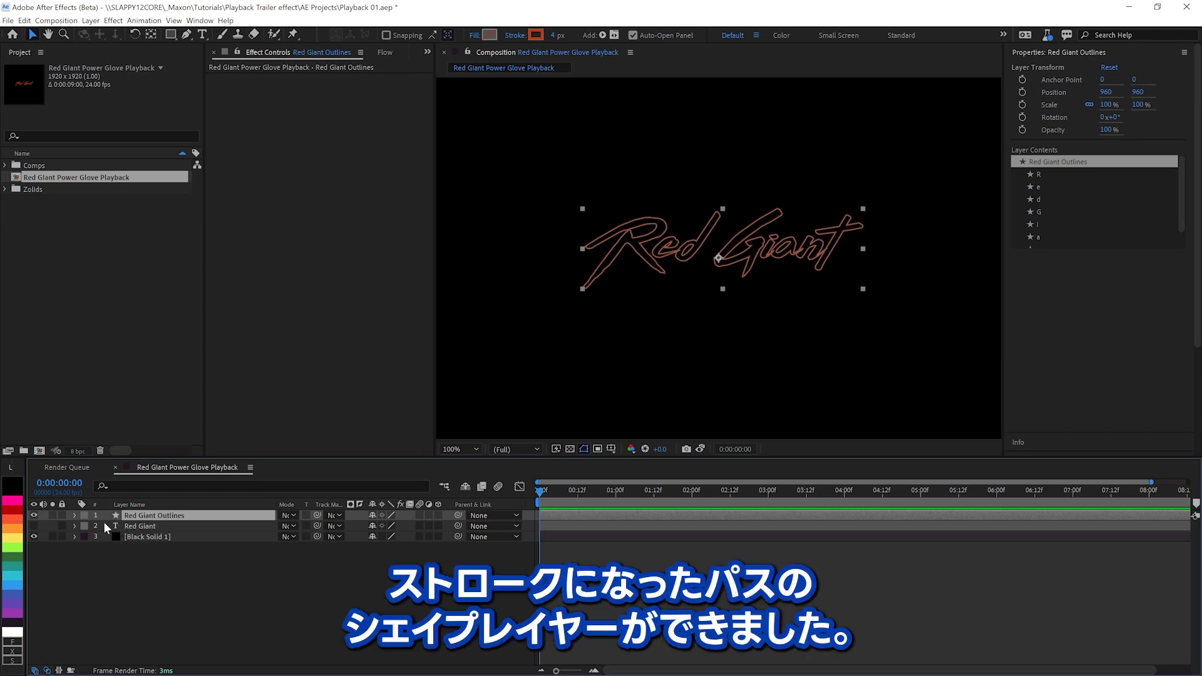
Step: Add Trim Paths to the Red Giant Outlines layer's contents
{"action": "left_click", "coordinate": [75, 515]}
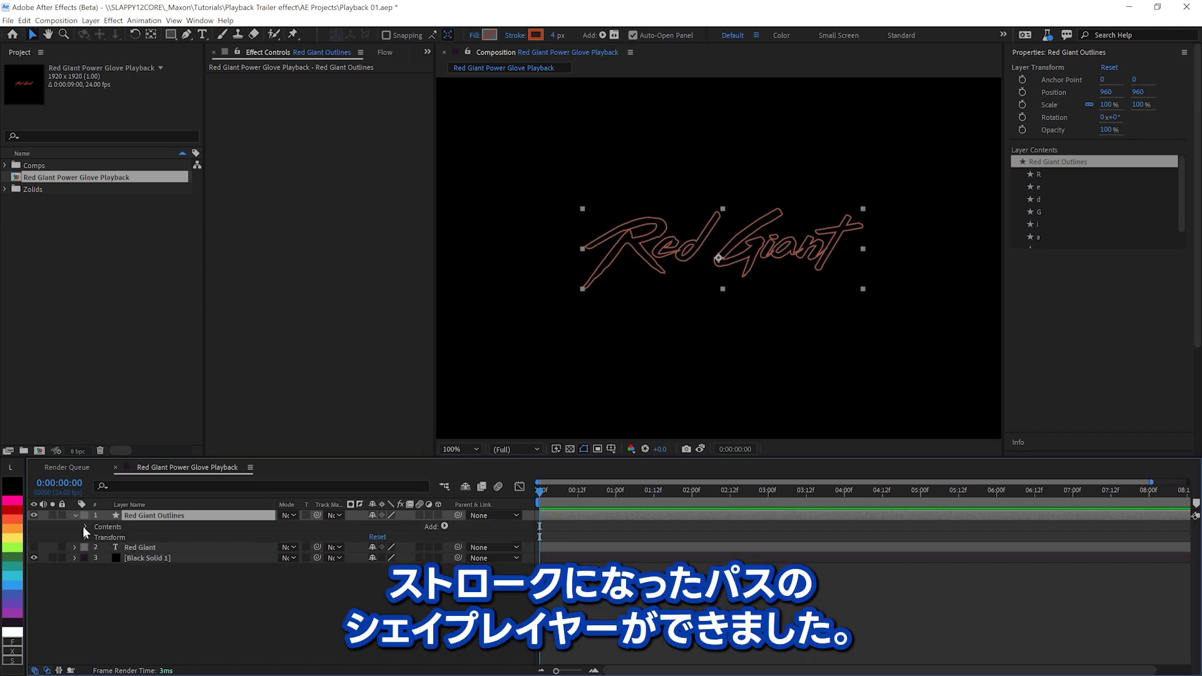
{"action": "left_click", "coordinate": [84, 526]}
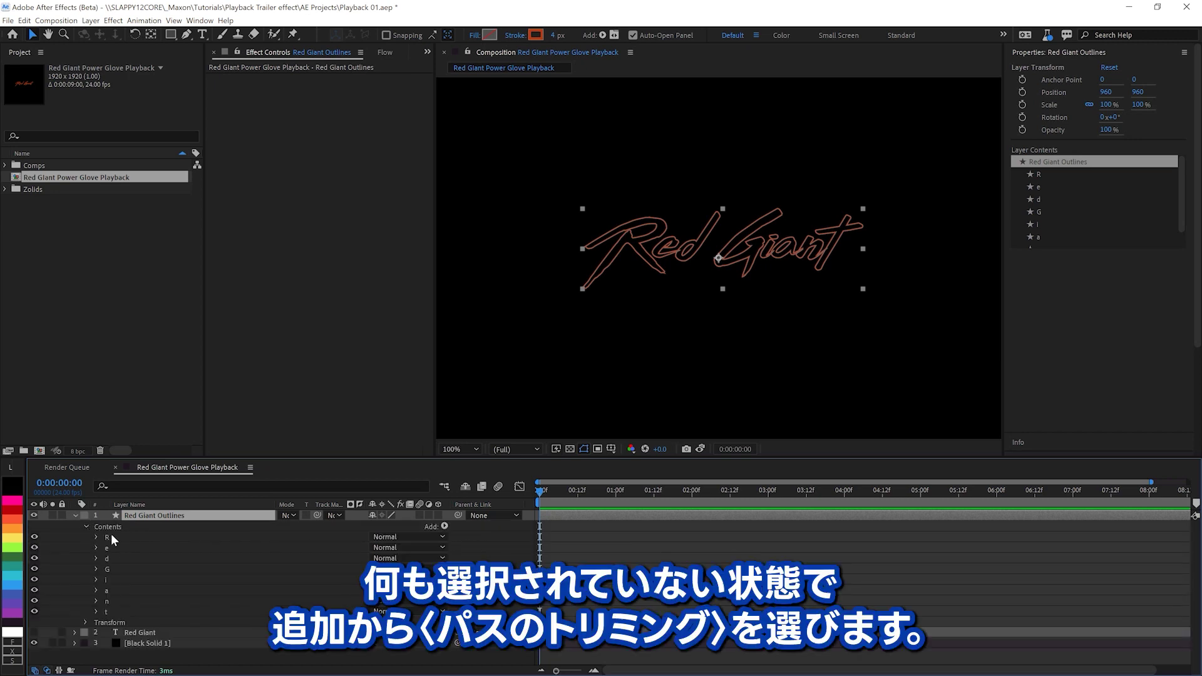
{"action": "left_click", "coordinate": [444, 526]}
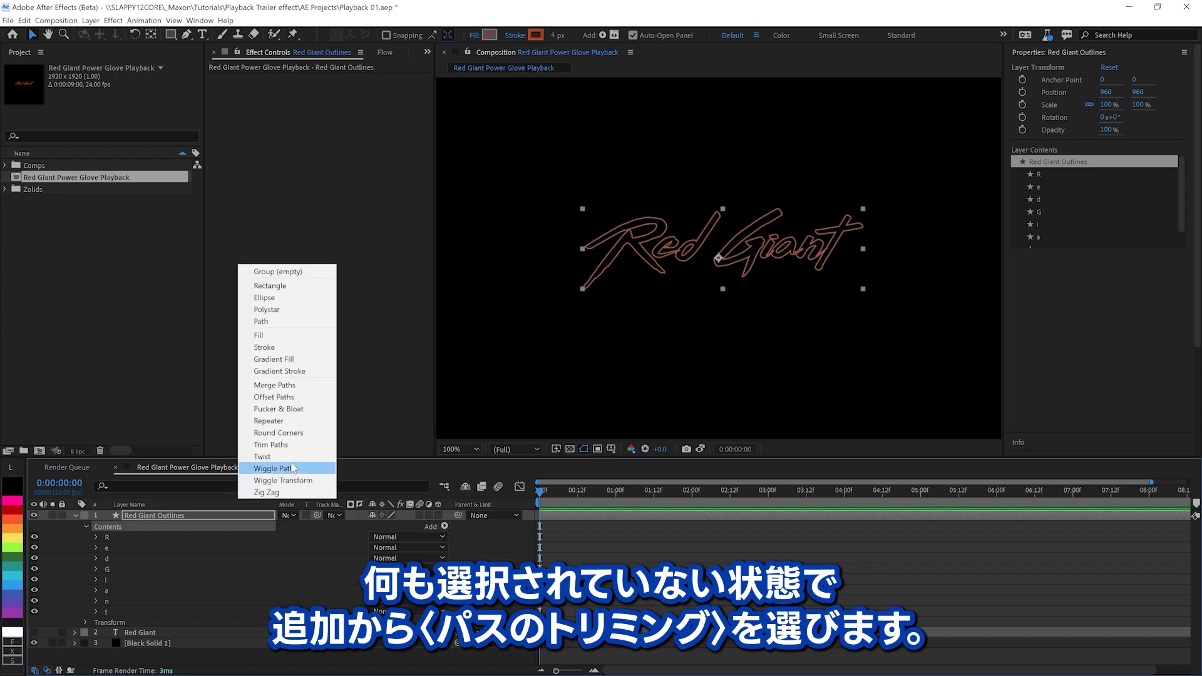
{"action": "left_click", "coordinate": [285, 444]}
Step: Keyframe Trim Paths End from 0% at 0s to 100% at 7 seconds, then preview
{"action": "left_click", "coordinate": [95, 622]}
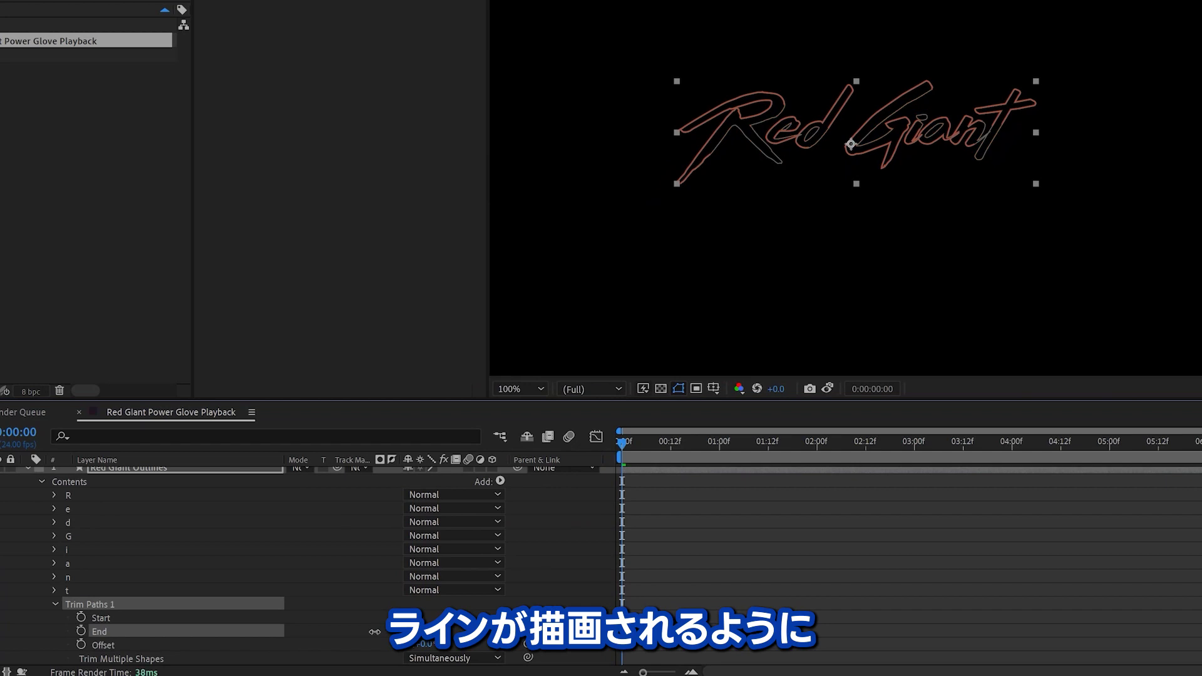
{"action": "left_click_drag", "start_coordinate": [374, 632], "coordinate": [343, 635]}
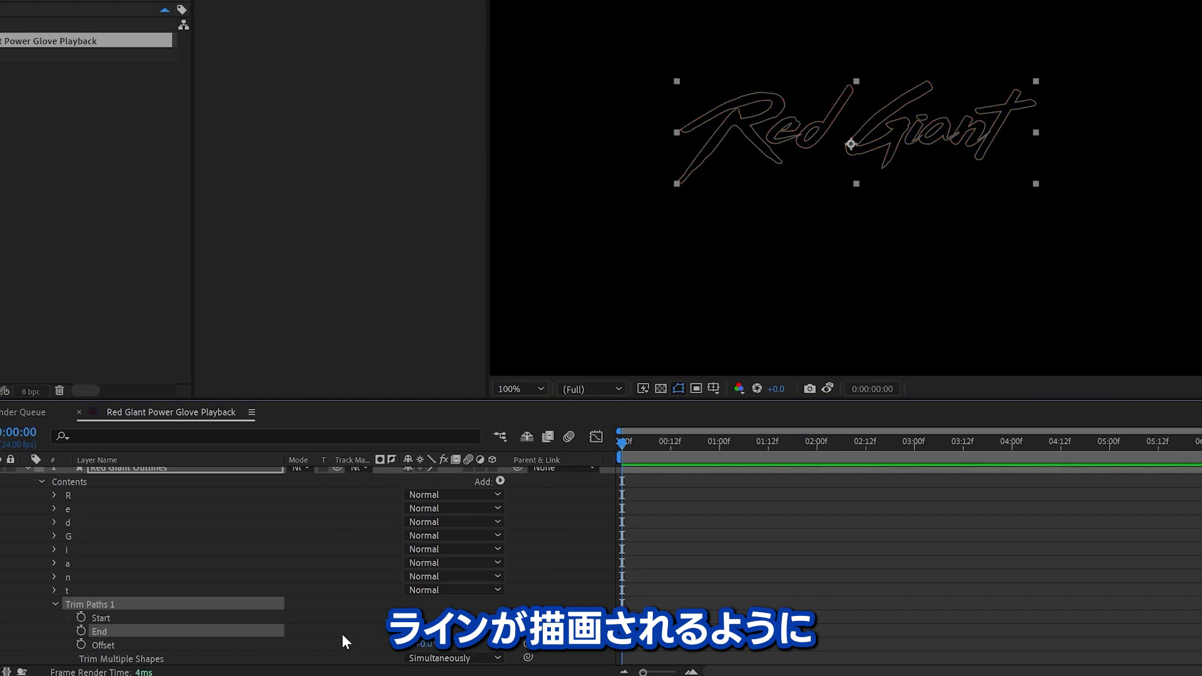
{"action": "left_click", "coordinate": [80, 631]}
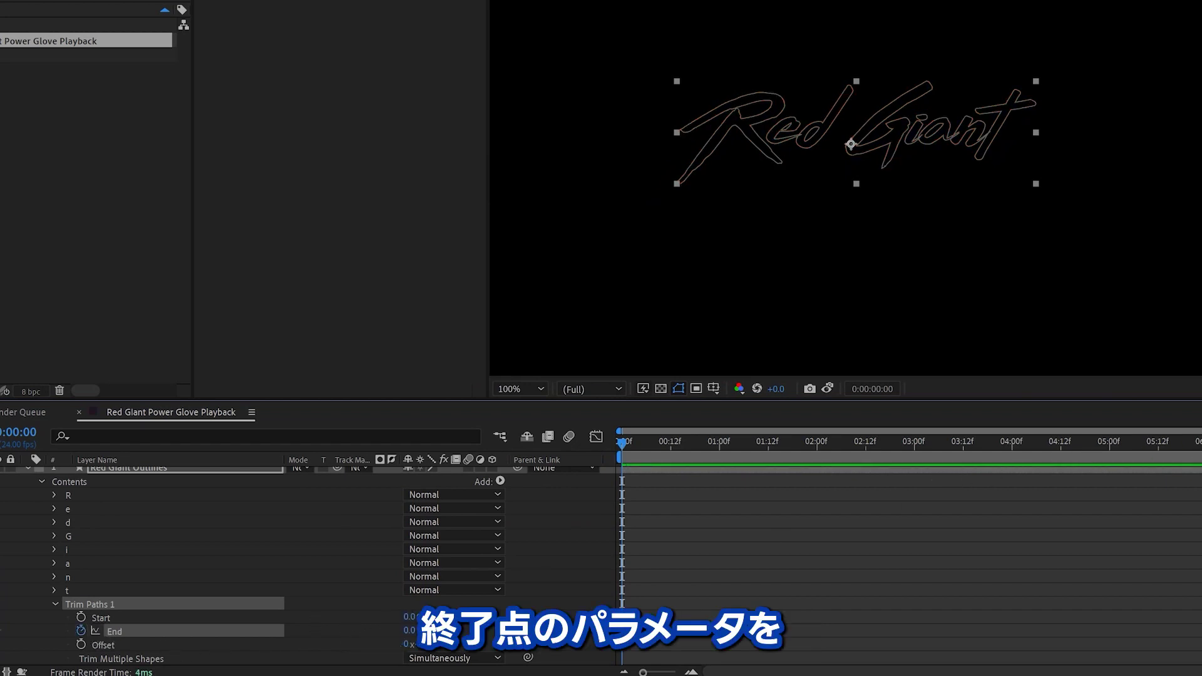
{"action": "key", "text": "End"}
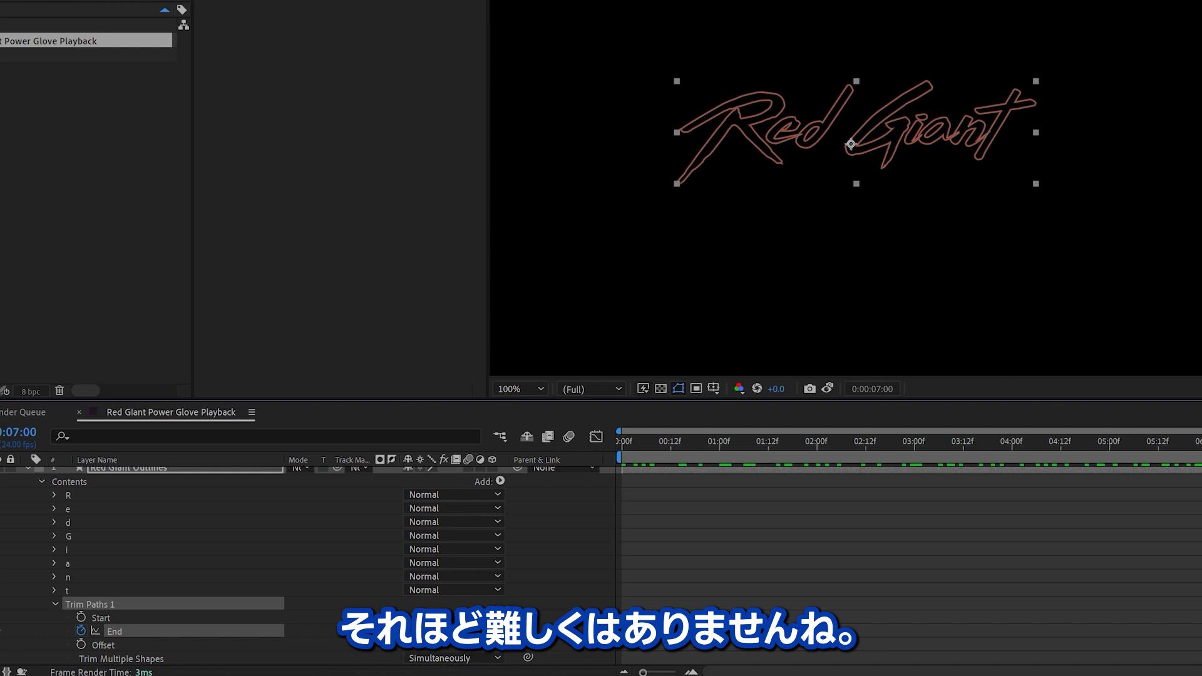
{"action": "left_click", "coordinate": [692, 539]}
{"action": "mouse_move", "coordinate": [723, 438]}
{"action": "left_mouse_down"}
{"action": "mouse_move", "coordinate": [650, 441]}
{"action": "mouse_move", "coordinate": [1198, 441]}
{"action": "left_mouse_up"}
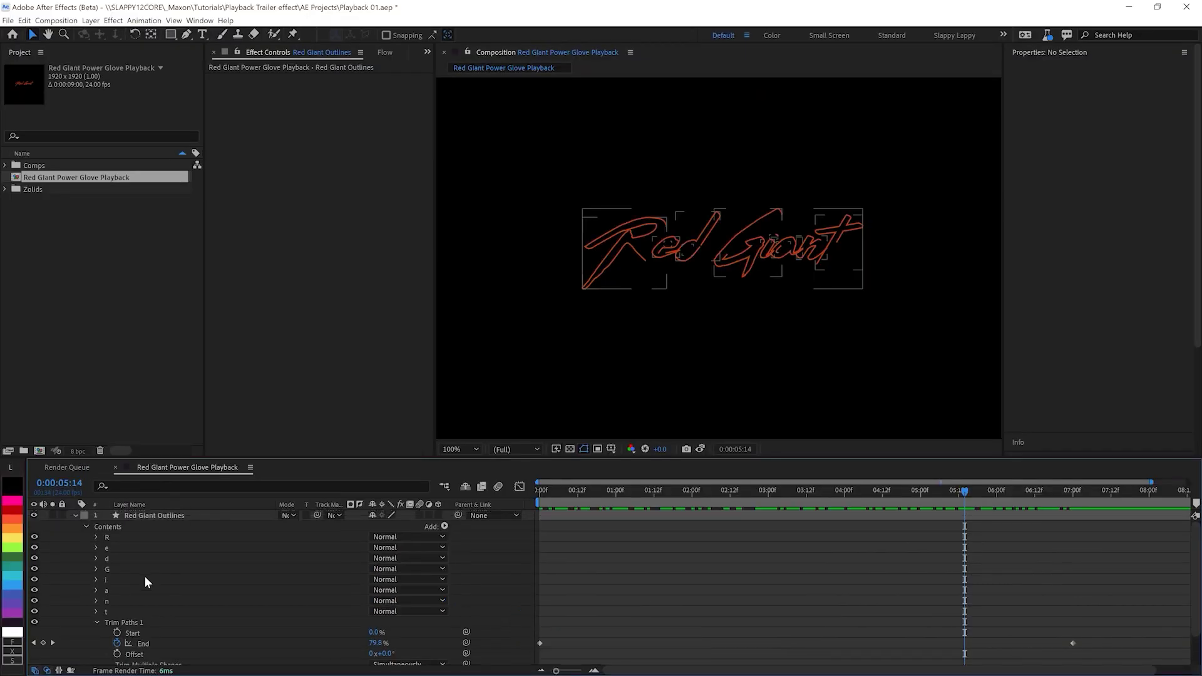
{"action": "left_click", "coordinate": [85, 515]}
Step: Duplicate Red Giant Outlines and set the copy's stroke colour to RGB 235, 140, 114
{"action": "left_click", "coordinate": [75, 515]}
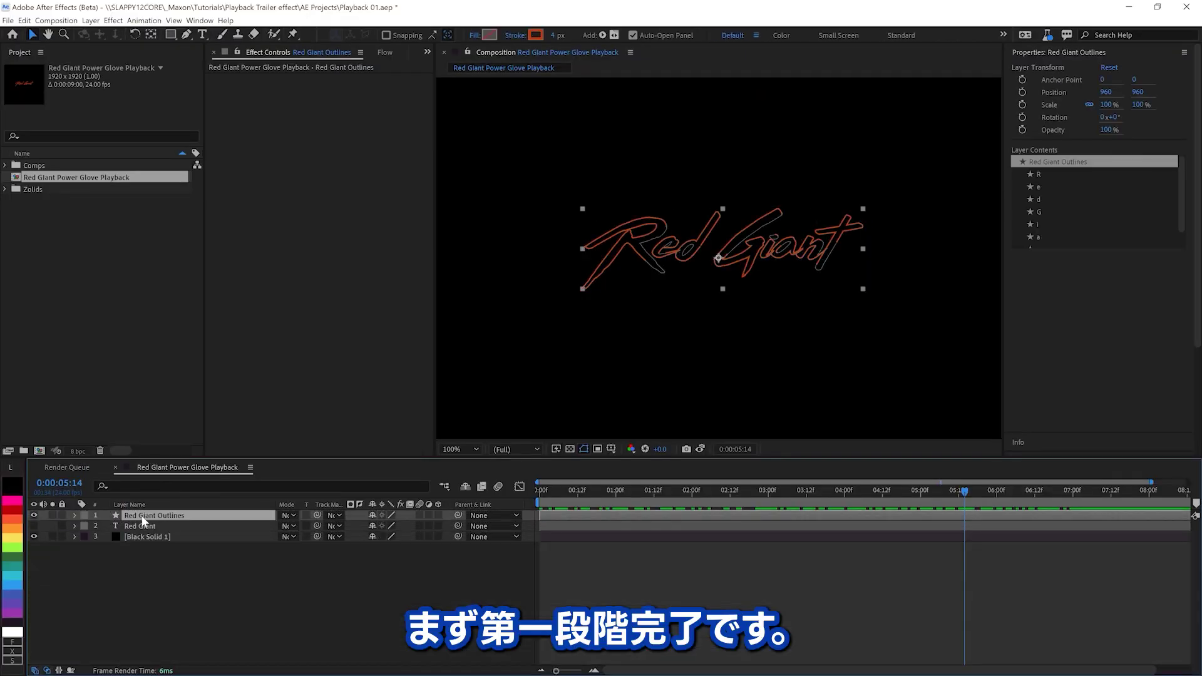
{"action": "key", "text": "ctrl+d"}
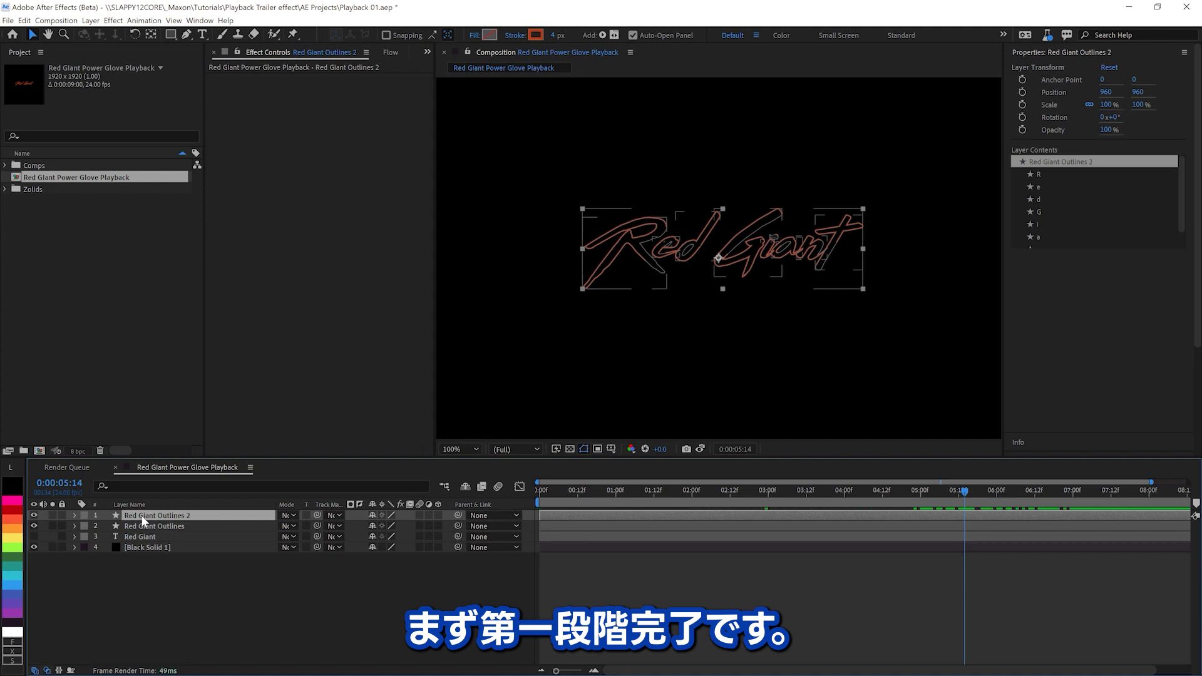
{"action": "left_click", "coordinate": [535, 35]}
{"action": "left_click", "coordinate": [366, 355]}
{"action": "type", "text": "235"}
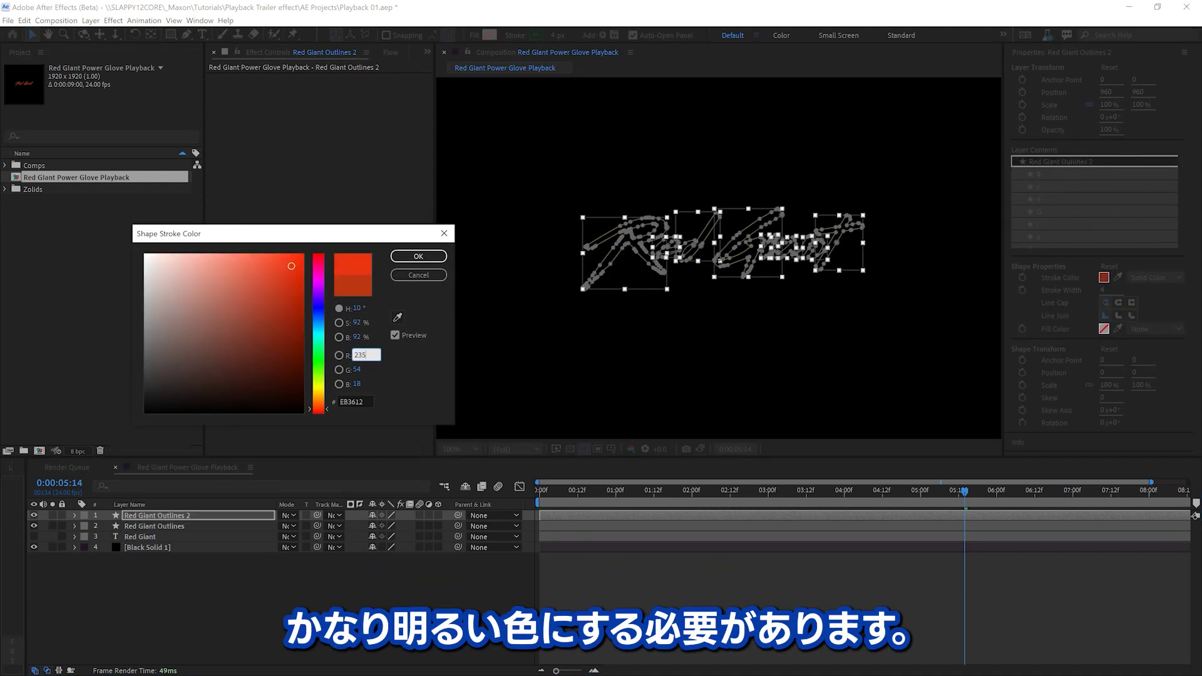
{"action": "key", "text": "Tab"}
{"action": "type", "text": "140"}
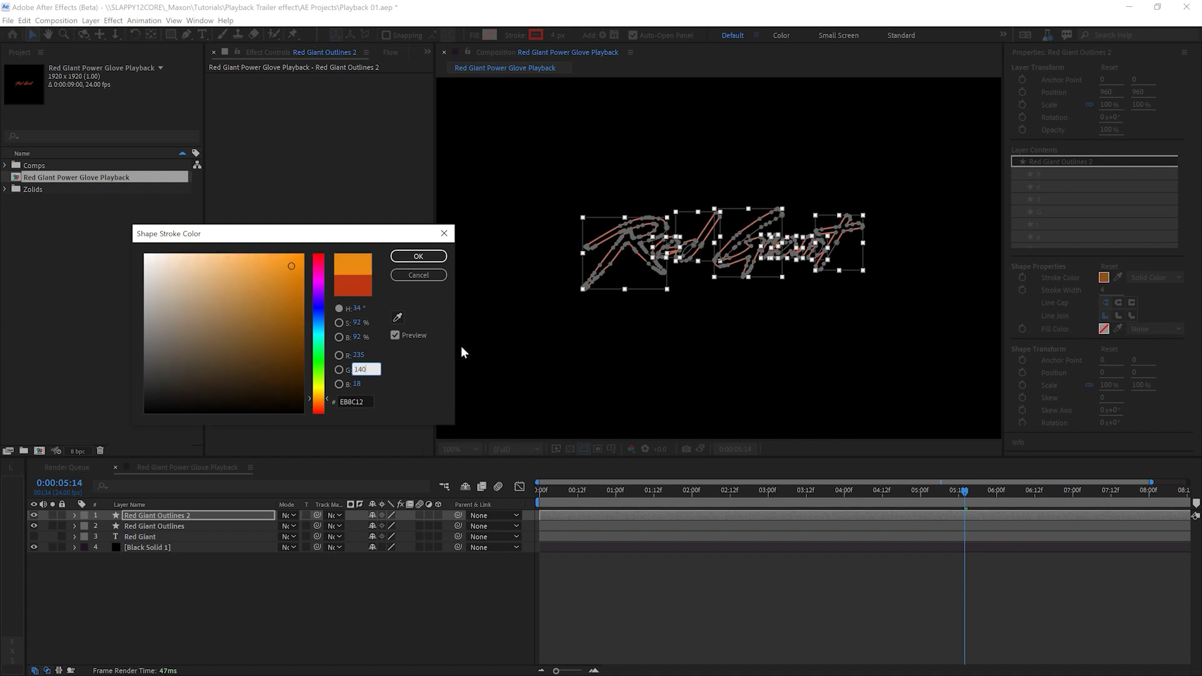
{"action": "key", "text": "Tab"}
{"action": "type", "text": "11"}
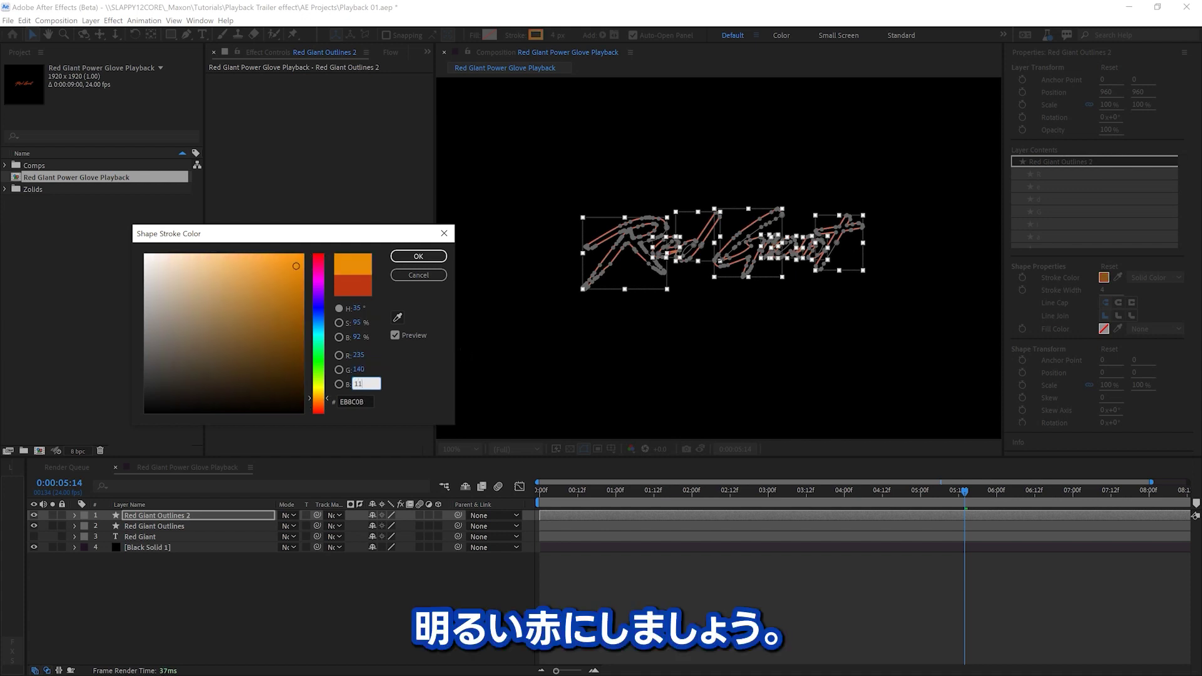
{"action": "type", "text": "4"}
{"action": "left_click", "coordinate": [417, 257]}
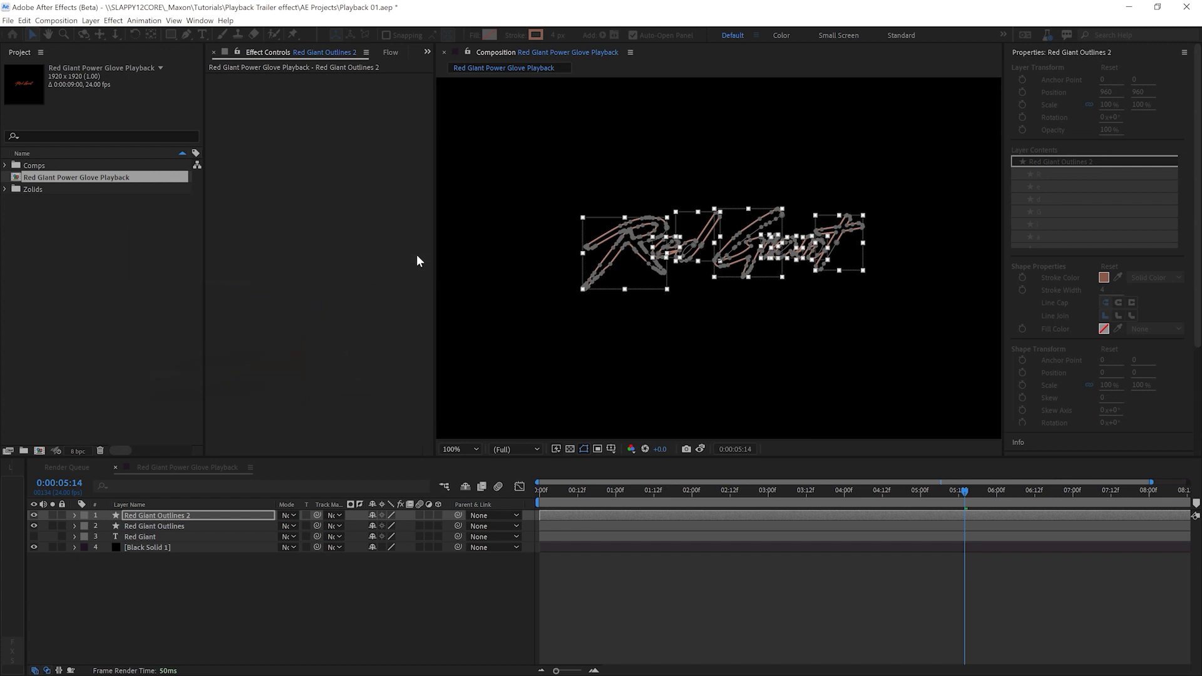
Step: Hide the original outlines layer and remove the End keyframes from the copy's Trim Paths
{"action": "left_click", "coordinate": [304, 591]}
{"action": "left_click", "coordinate": [34, 526]}
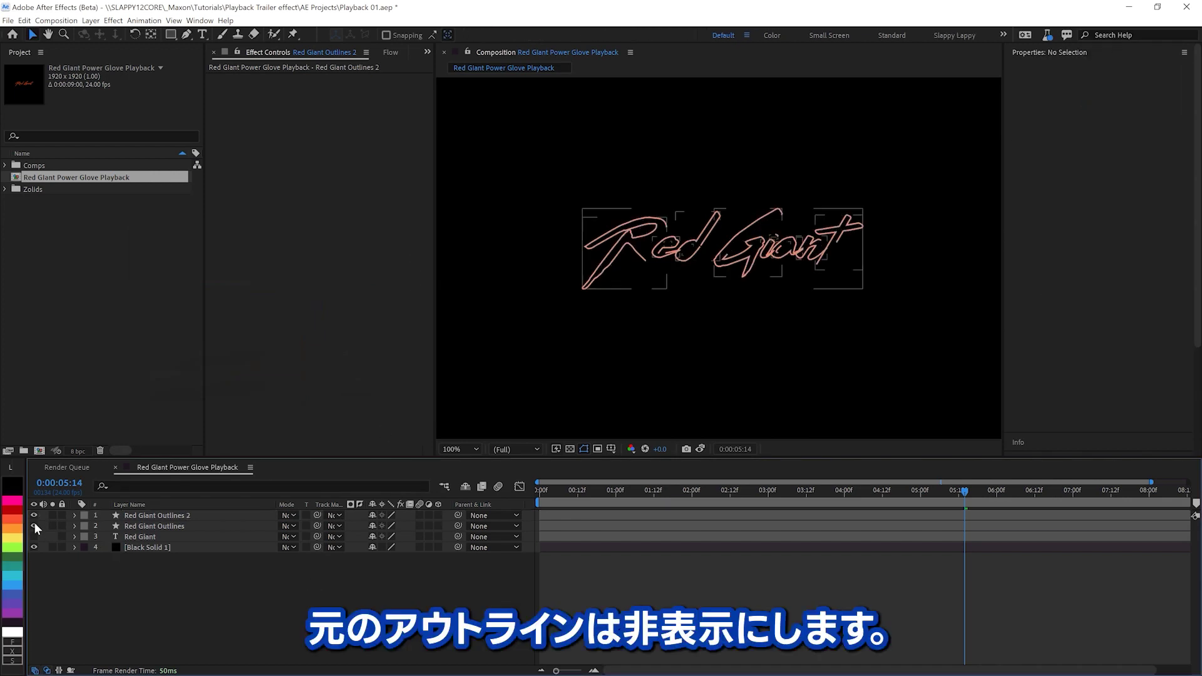
{"action": "left_click", "coordinate": [75, 515]}
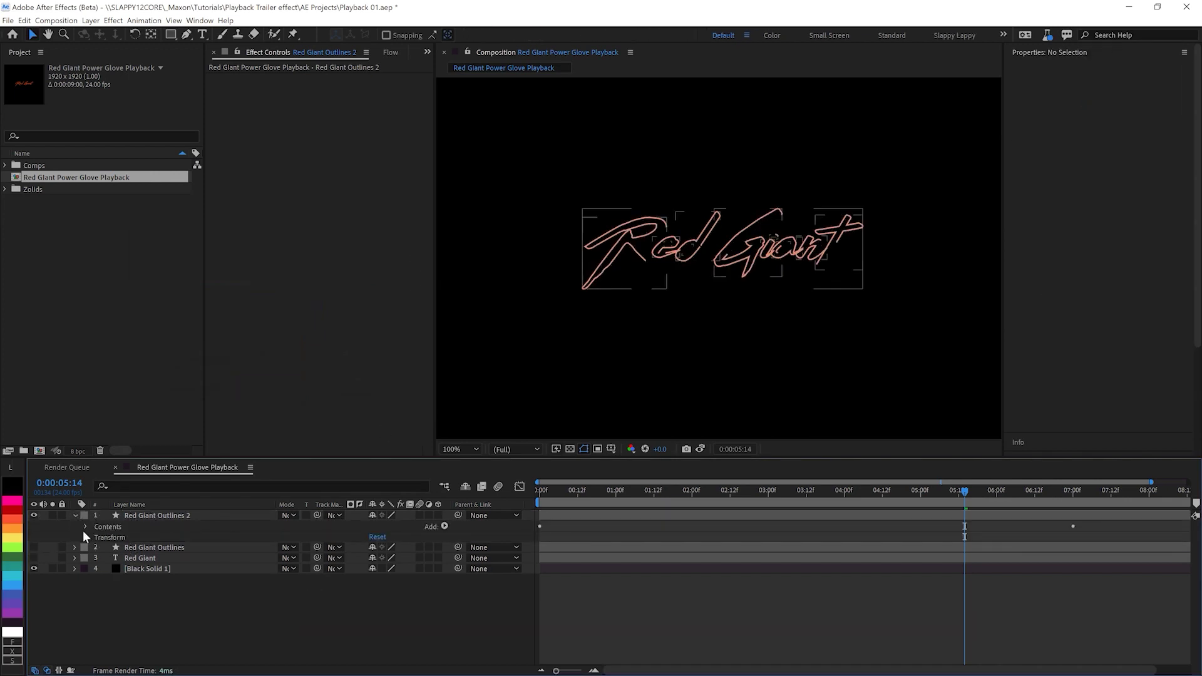
{"action": "left_click", "coordinate": [85, 527]}
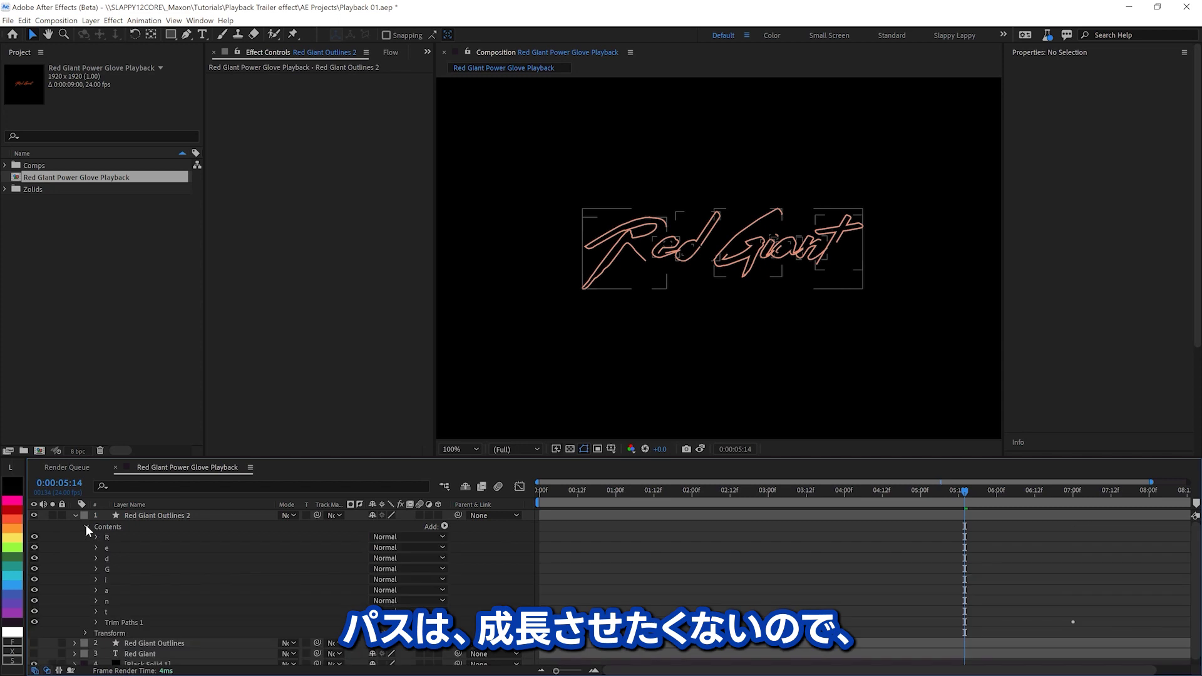
{"action": "left_click", "coordinate": [95, 621]}
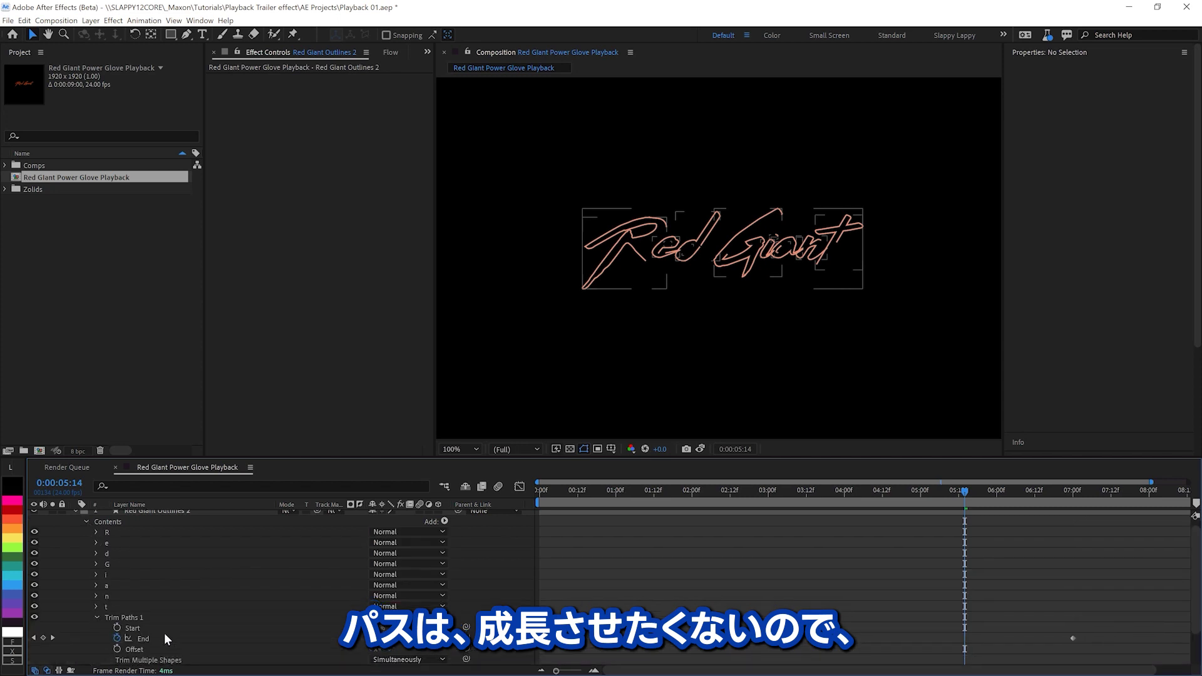
{"action": "left_click", "coordinate": [118, 637]}
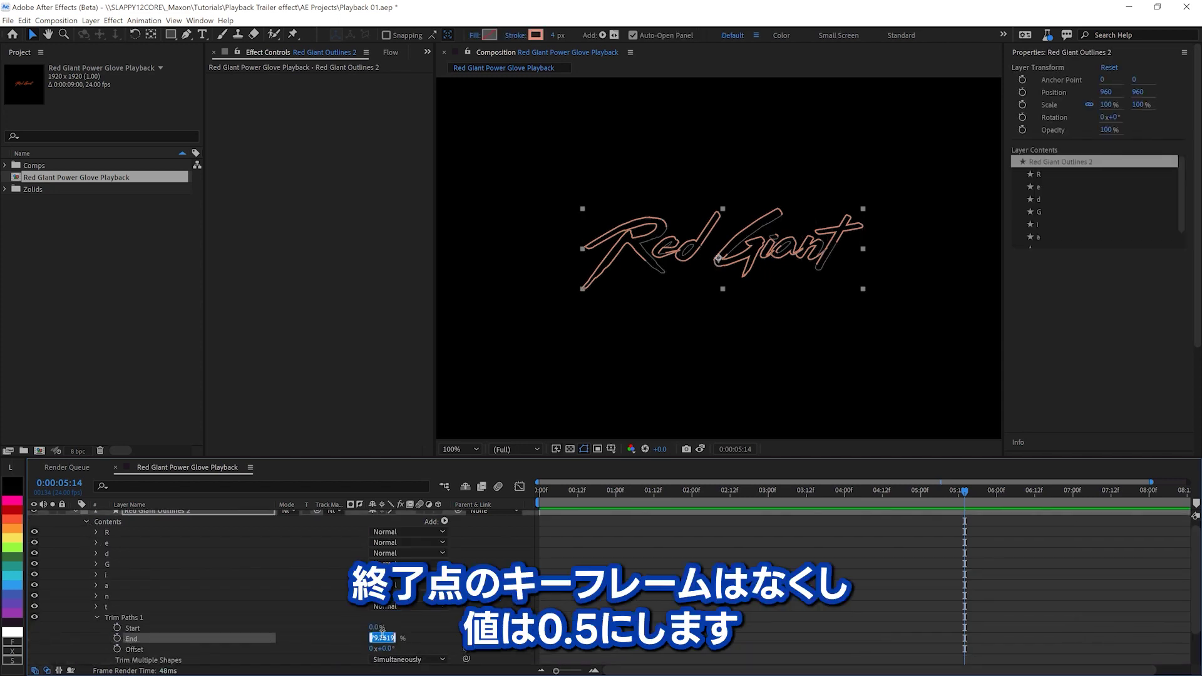
Step: Set the copy's Trim Paths End to 0.5% and keyframe Offset to a full 360° turn
{"action": "left_click", "coordinate": [371, 638]}
{"action": "type", "text": ".5"}
{"action": "left_click", "coordinate": [117, 648]}
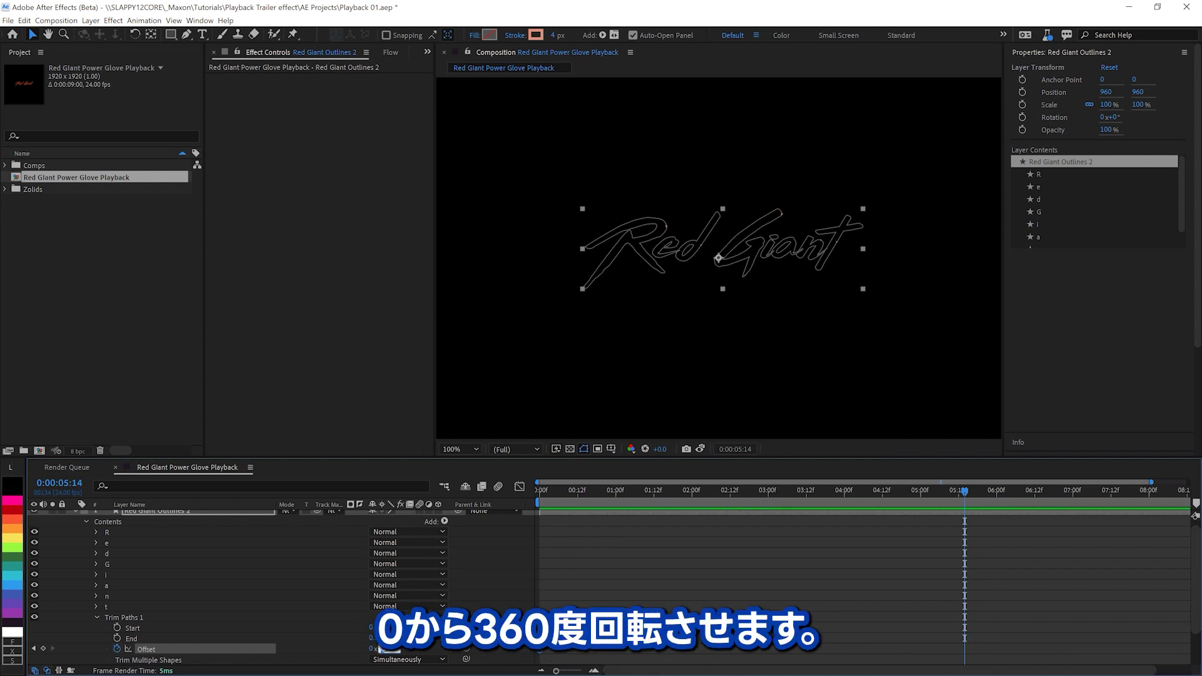
{"action": "key", "text": "Return"}
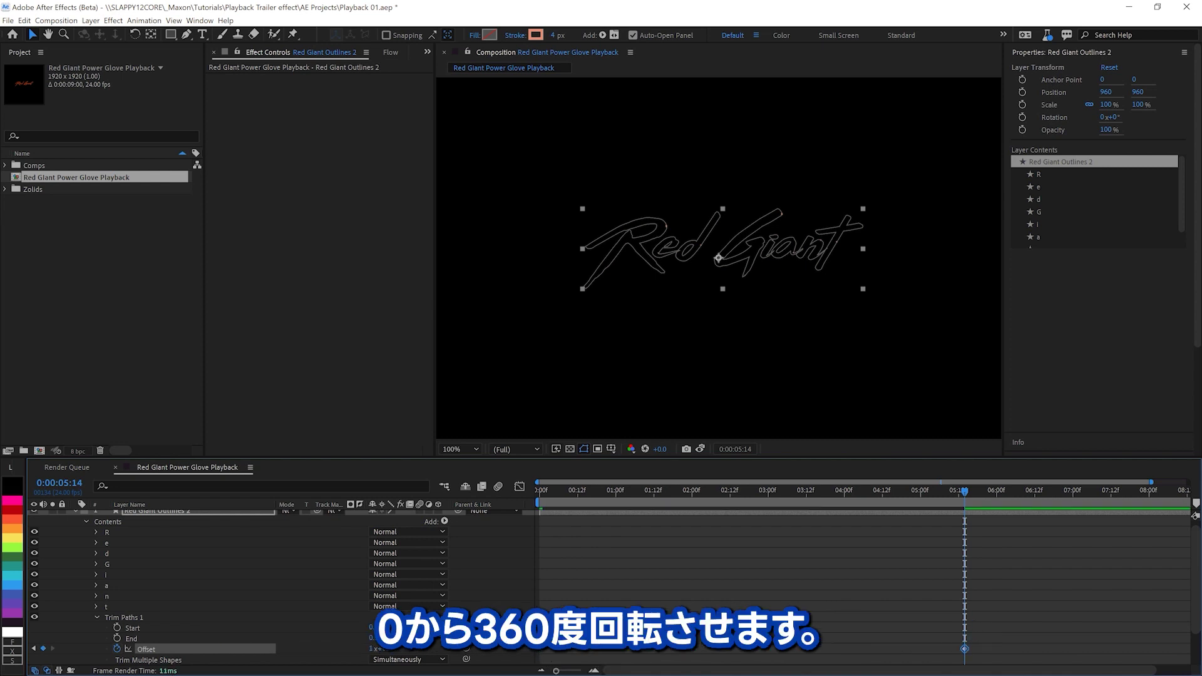
Step: Scrub the timeline to preview the travelling dots and outline animation
{"action": "left_click", "coordinate": [584, 491]}
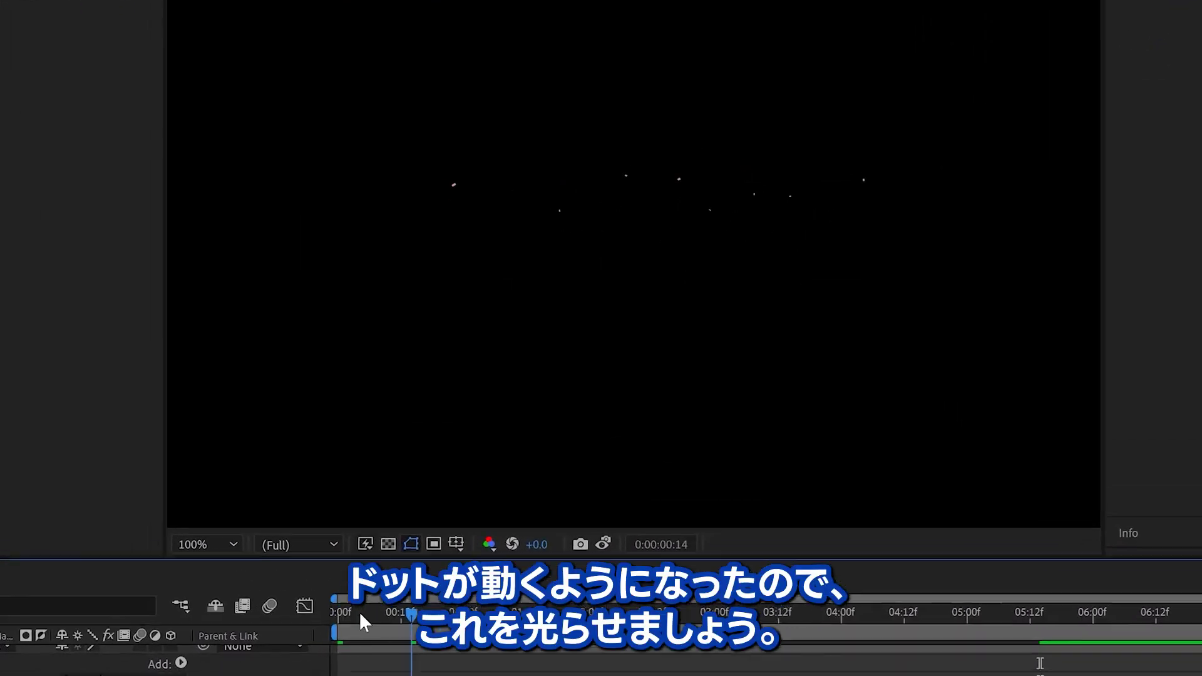
{"action": "left_click_drag", "start_coordinate": [363, 623], "coordinate": [909, 608]}
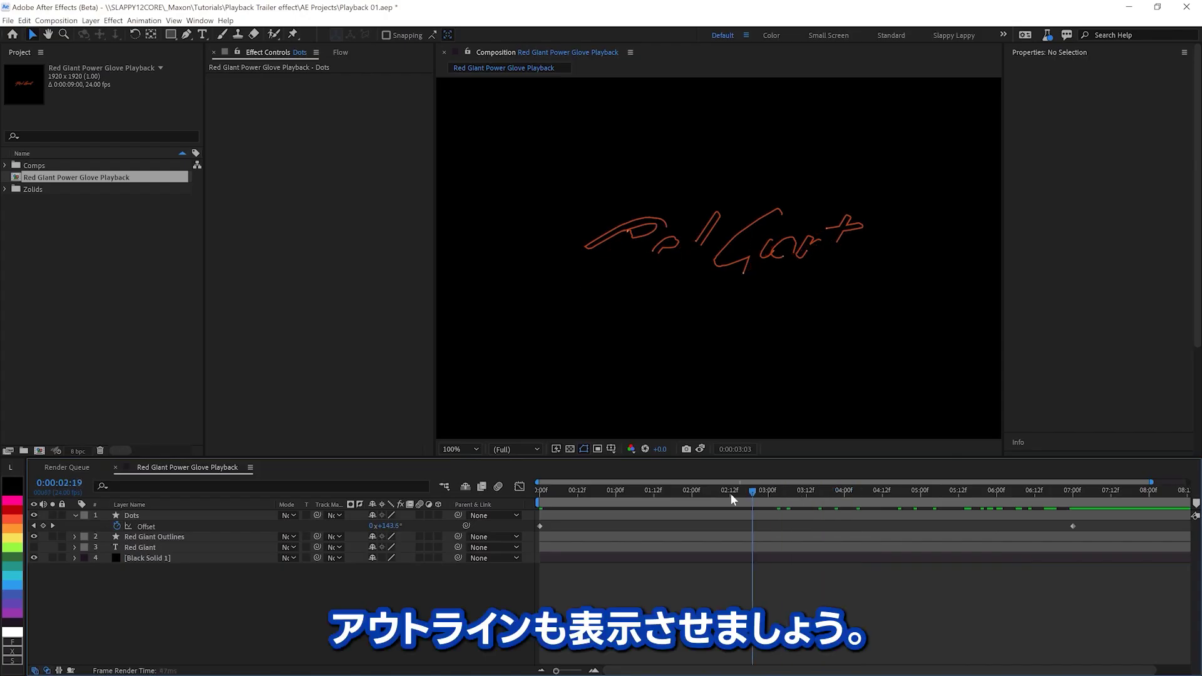
{"action": "left_click_drag", "start_coordinate": [730, 493], "coordinate": [825, 495]}
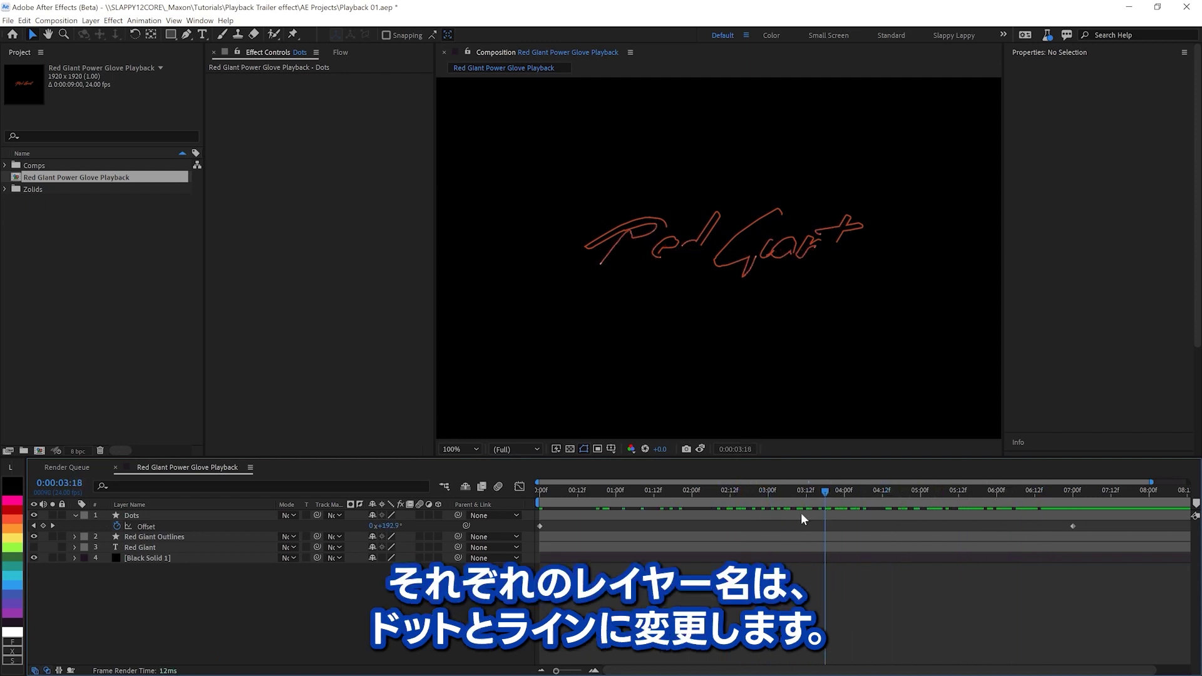
Step: Rename the Red Giant Outlines layer to 'Lines'
{"action": "left_click", "coordinate": [160, 537]}
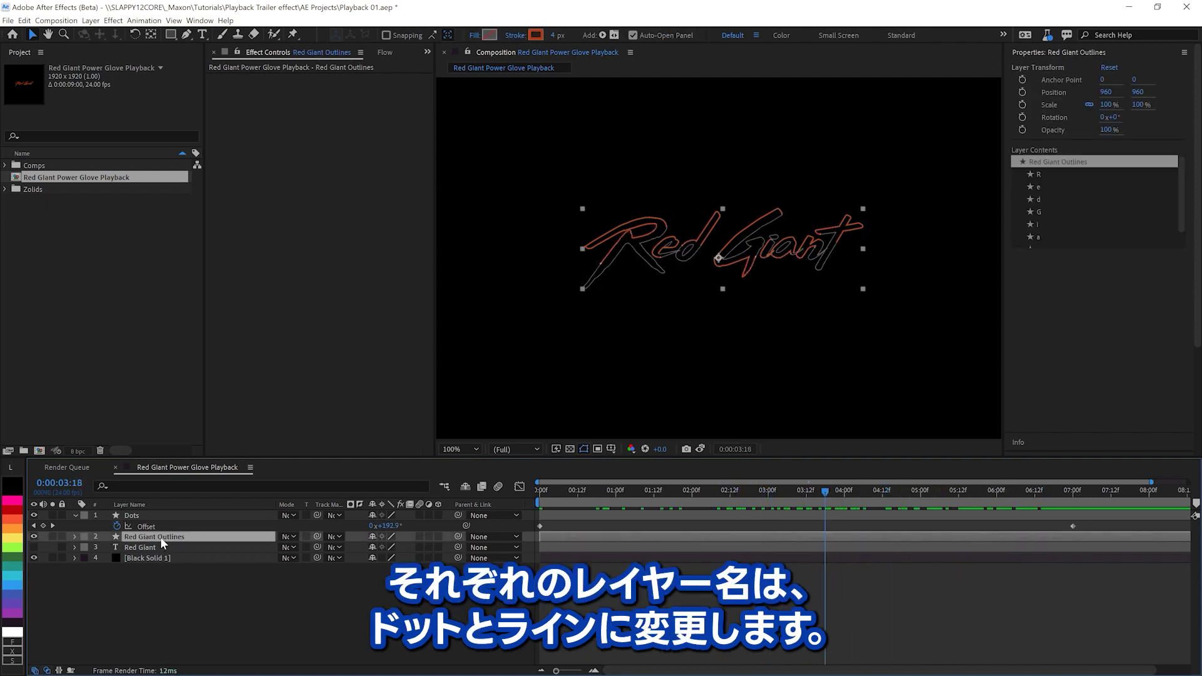
{"action": "key", "text": "Return"}
{"action": "type", "text": "Lines"}
{"action": "key", "text": "Return"}
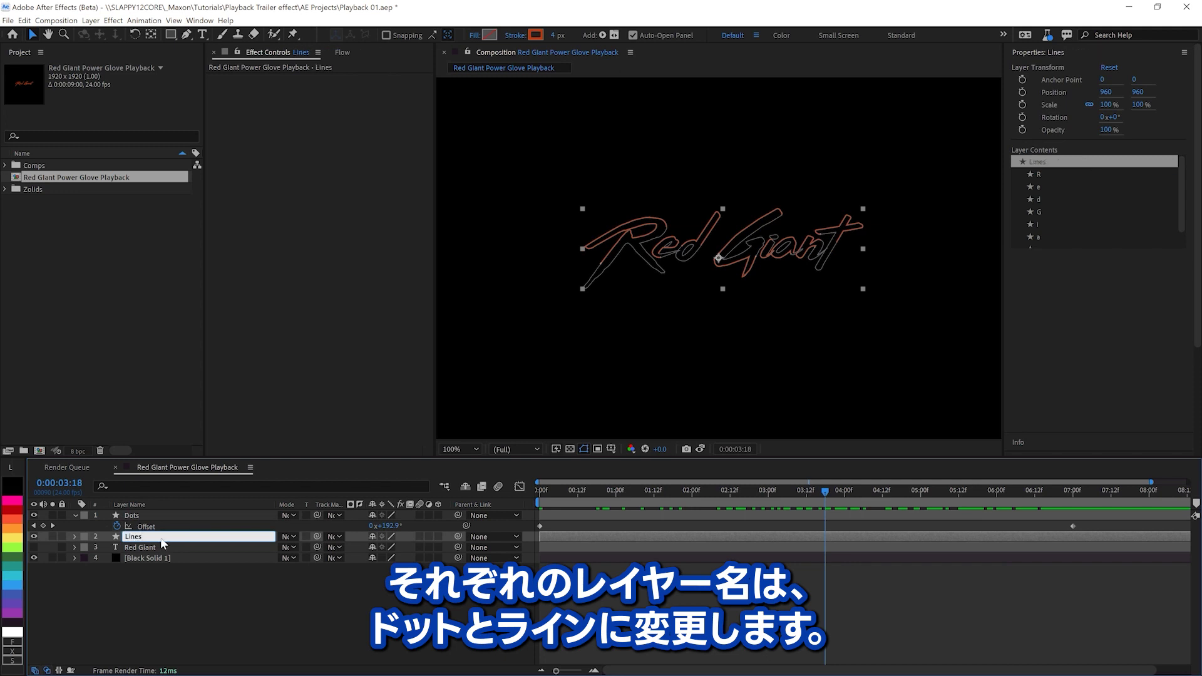
Step: Apply Optical Glow to the Lines layer with its Size set to 200
{"action": "key", "text": "ctrl+space"}
{"action": "type", "text": "opti"}
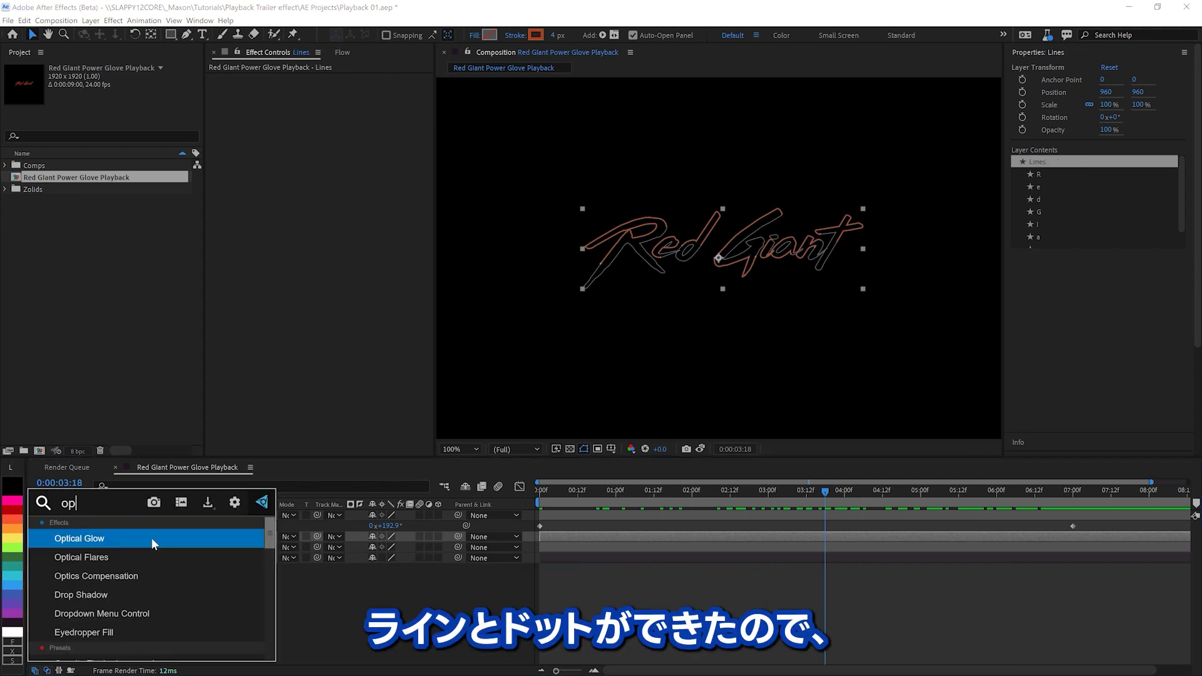
{"action": "key", "text": "Return"}
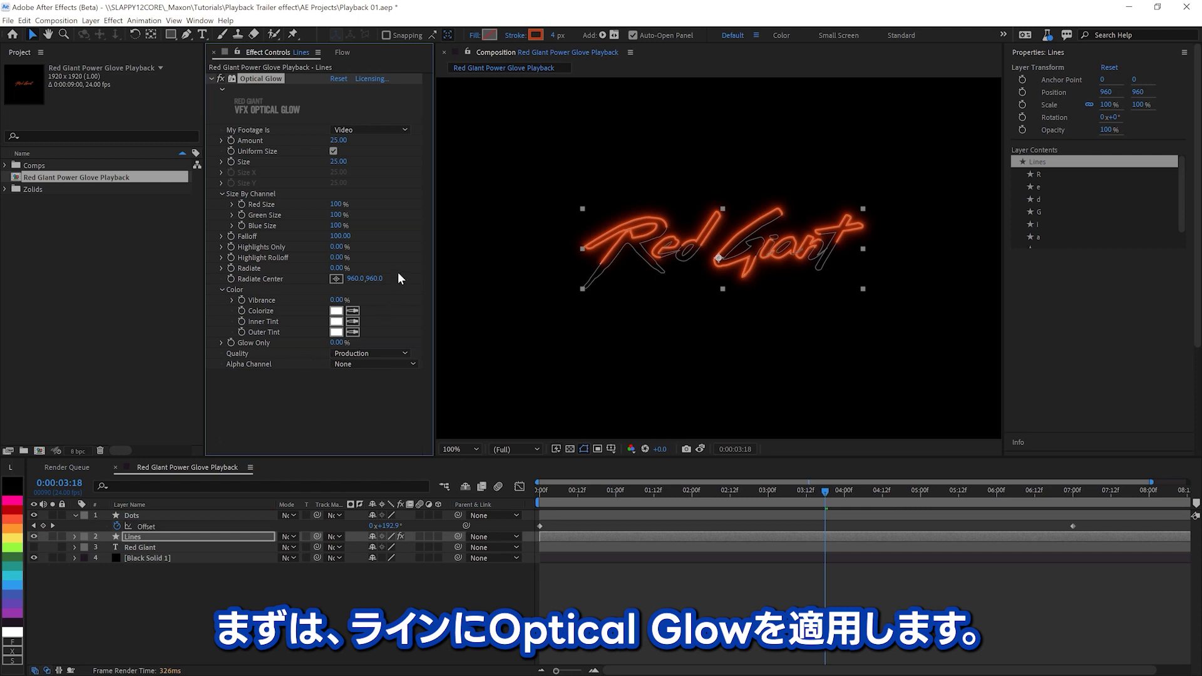
{"action": "left_click", "coordinate": [345, 161]}
{"action": "type", "text": "20"}
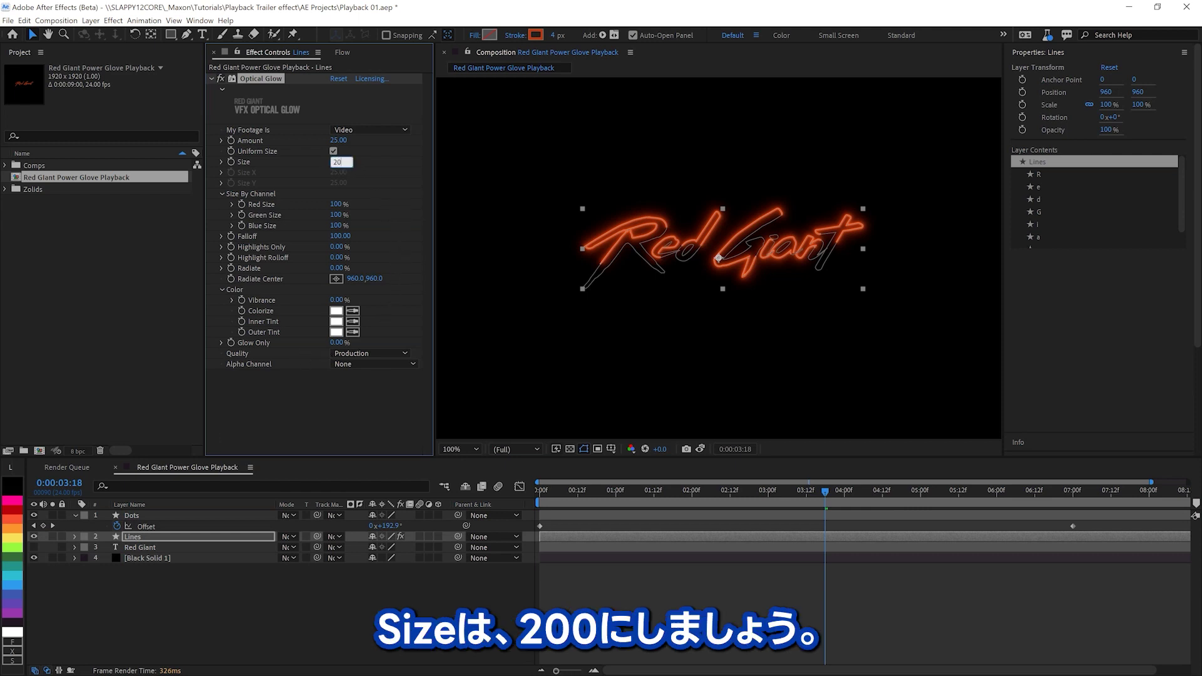
{"action": "type", "text": "0"}
{"action": "key", "text": "Return"}
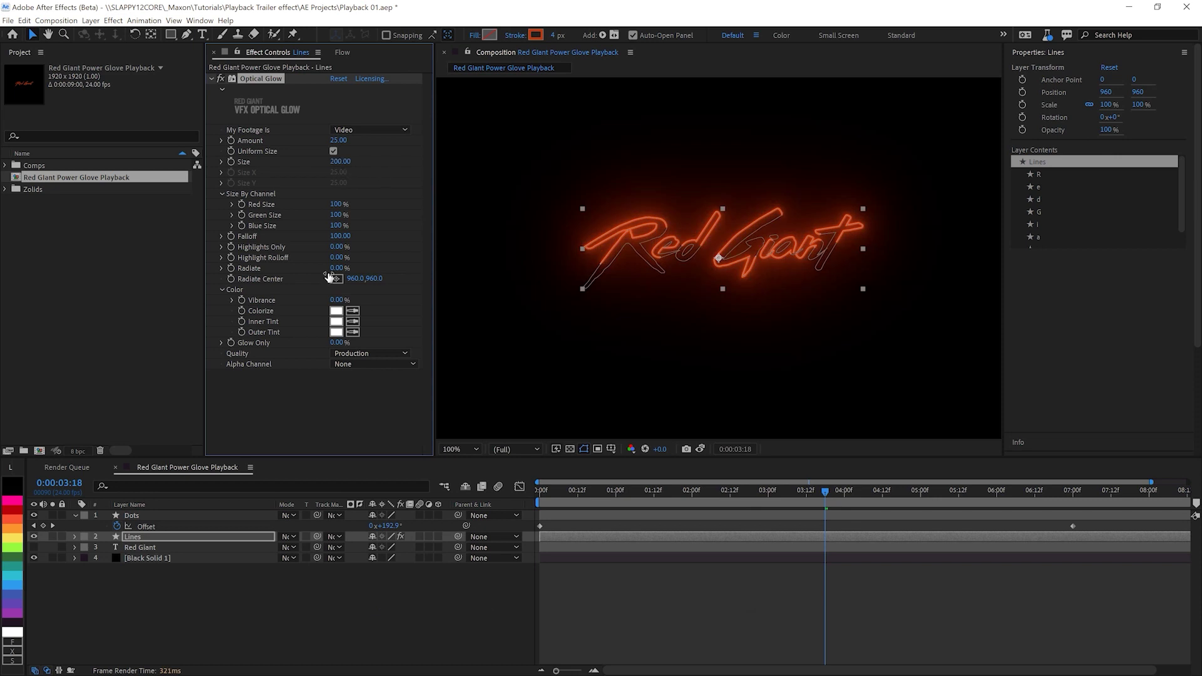
Step: Give the Dots layer Optical Glow with Amount 105 and Screen blending mode
{"action": "left_click", "coordinate": [156, 583]}
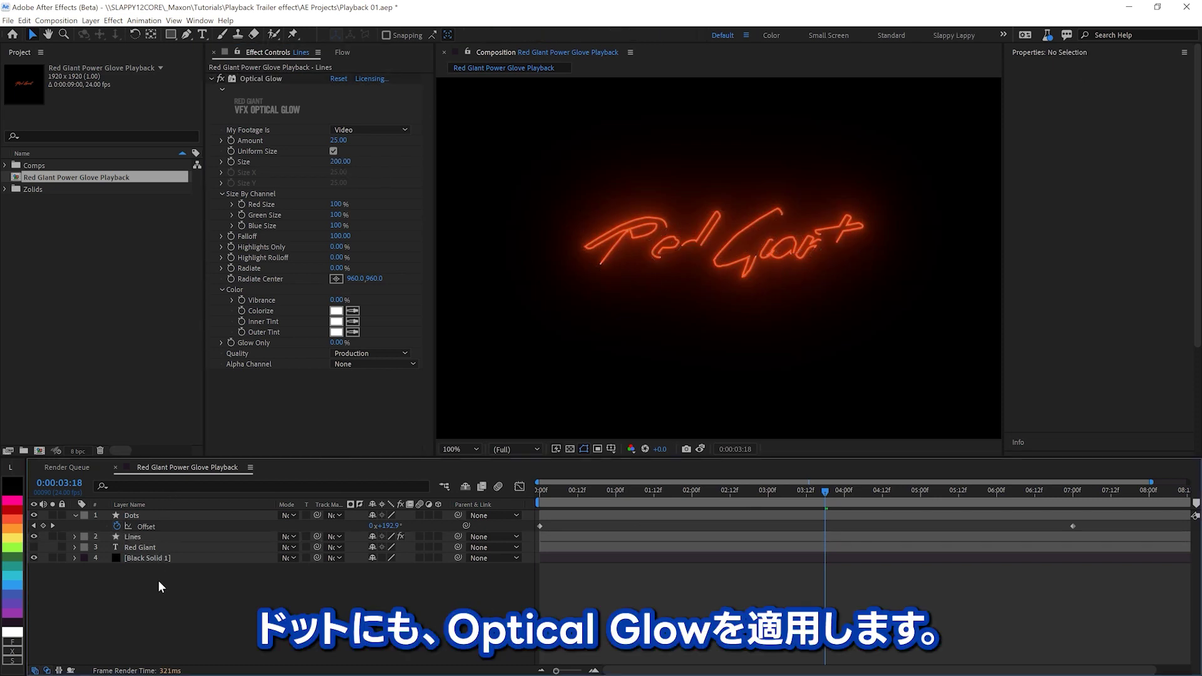
{"action": "left_click", "coordinate": [132, 517]}
{"action": "key", "text": "ctrl+space"}
{"action": "type", "text": "o"}
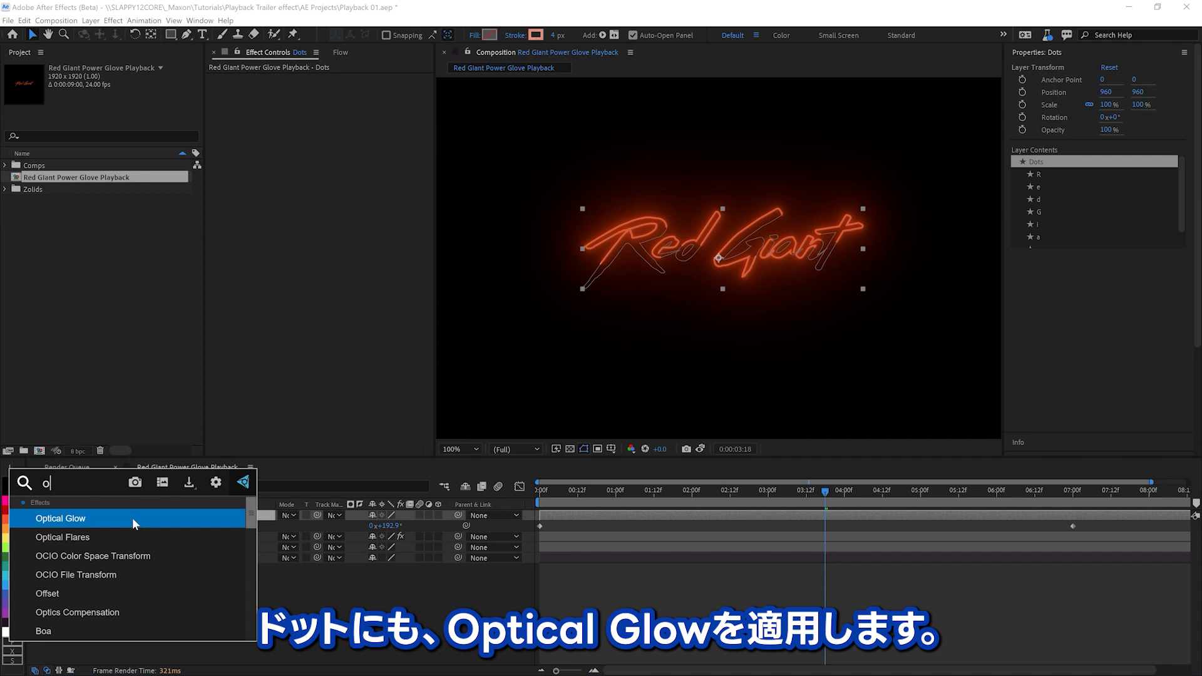
{"action": "key", "text": "Return"}
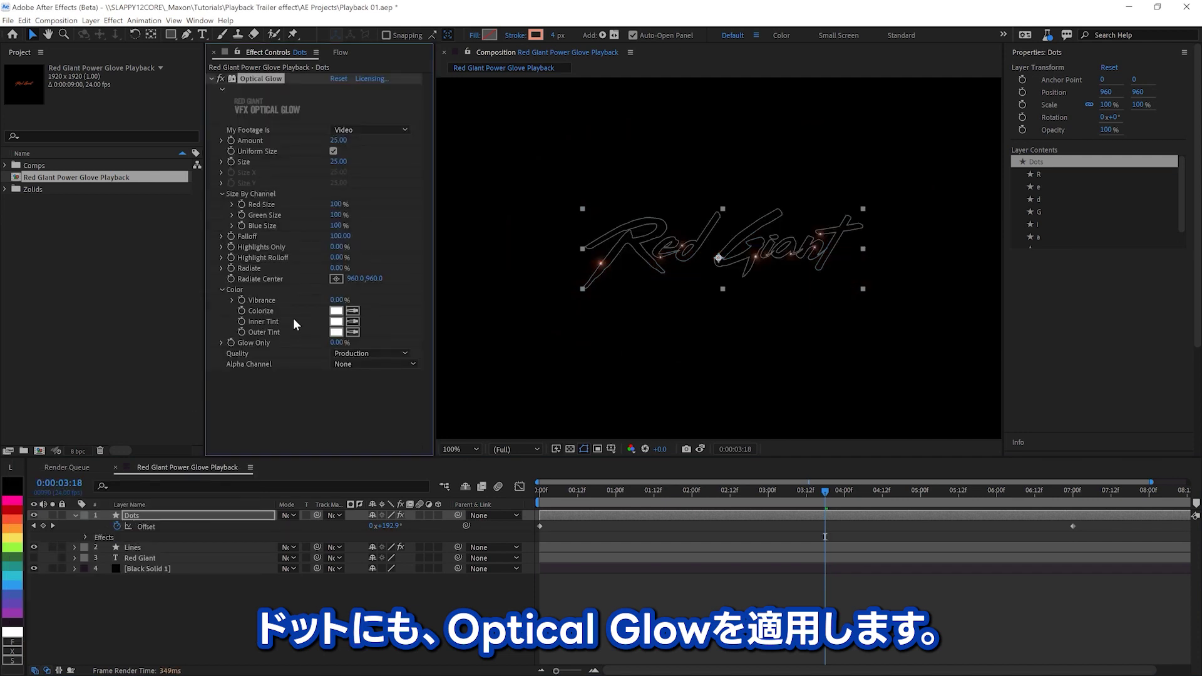
{"action": "left_click", "coordinate": [287, 514]}
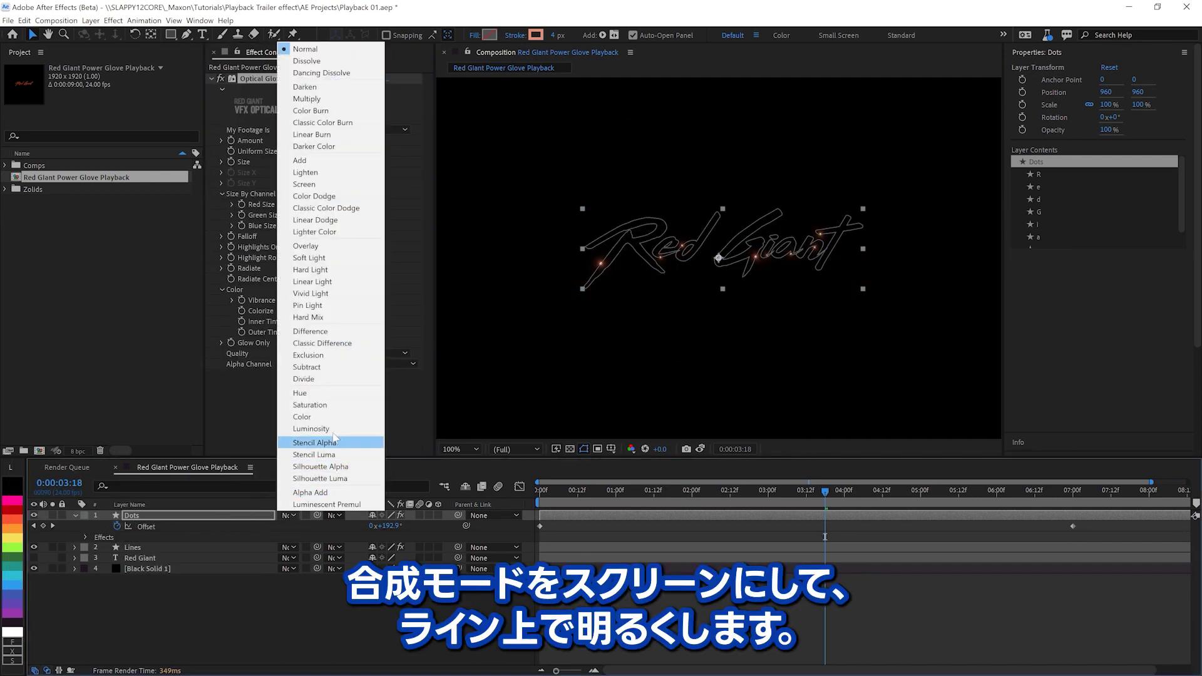
{"action": "left_click", "coordinate": [314, 184]}
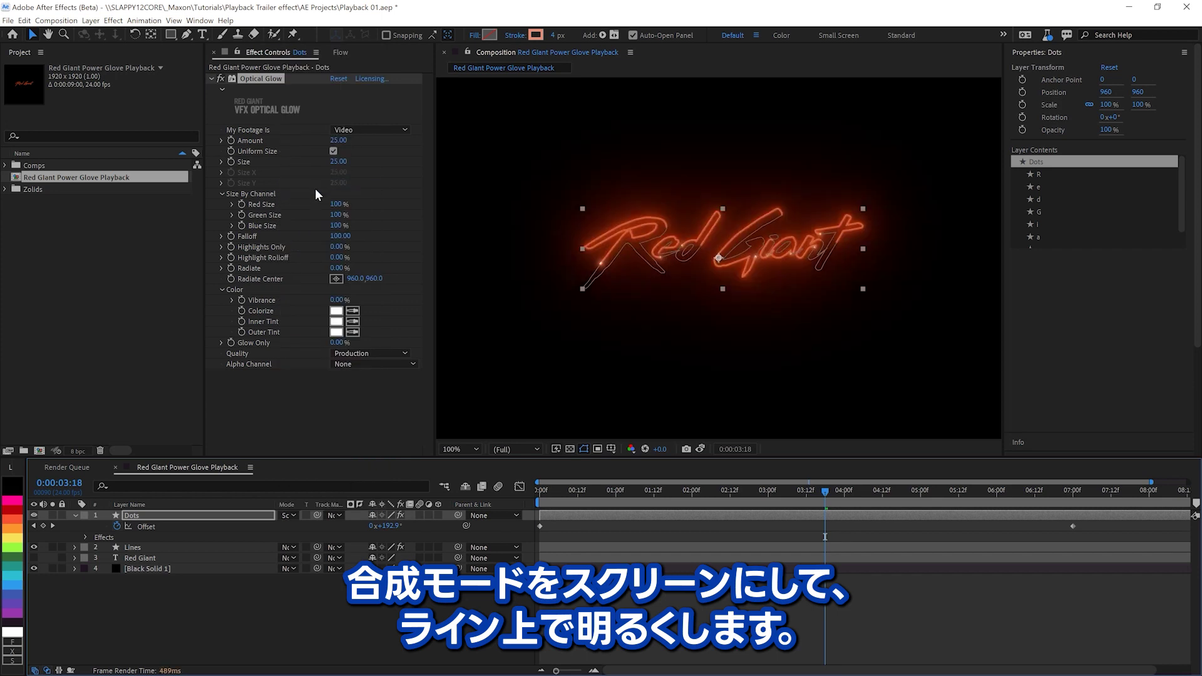
{"action": "left_click", "coordinate": [341, 140]}
{"action": "type", "text": "105"}
{"action": "key", "text": "Return"}
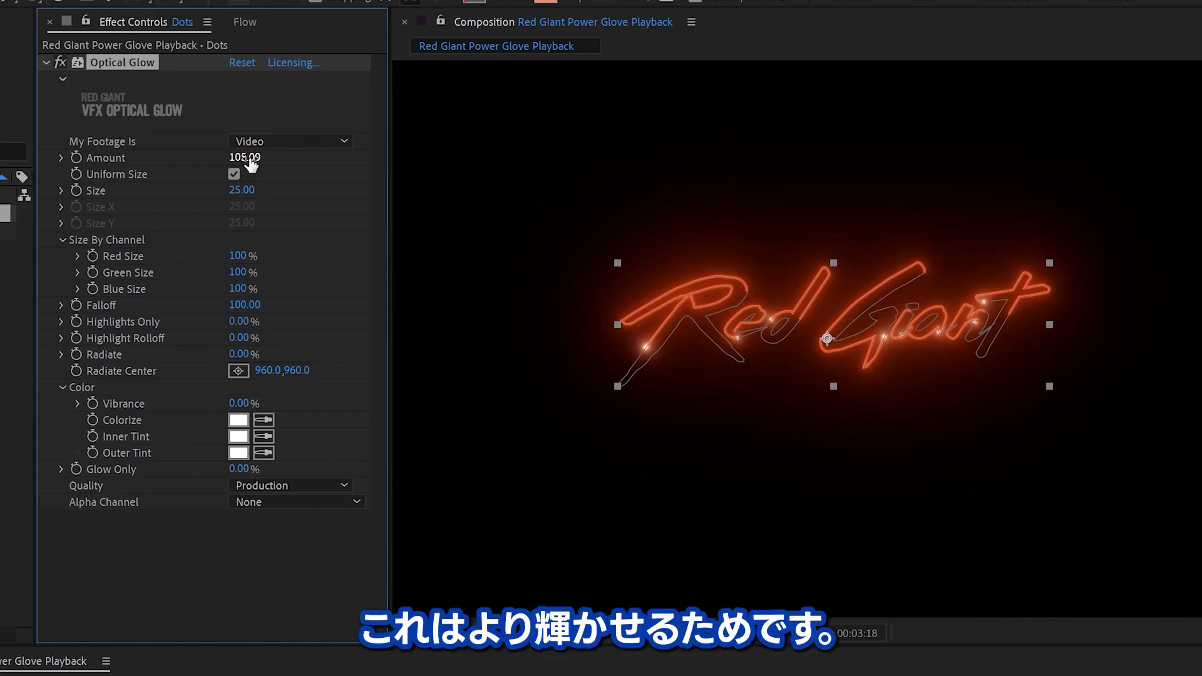
Step: Apply the Shine effect to the Dots layer
{"action": "key", "text": "ctrl+space"}
{"action": "type", "text": "shine"}
{"action": "key", "text": "Return"}
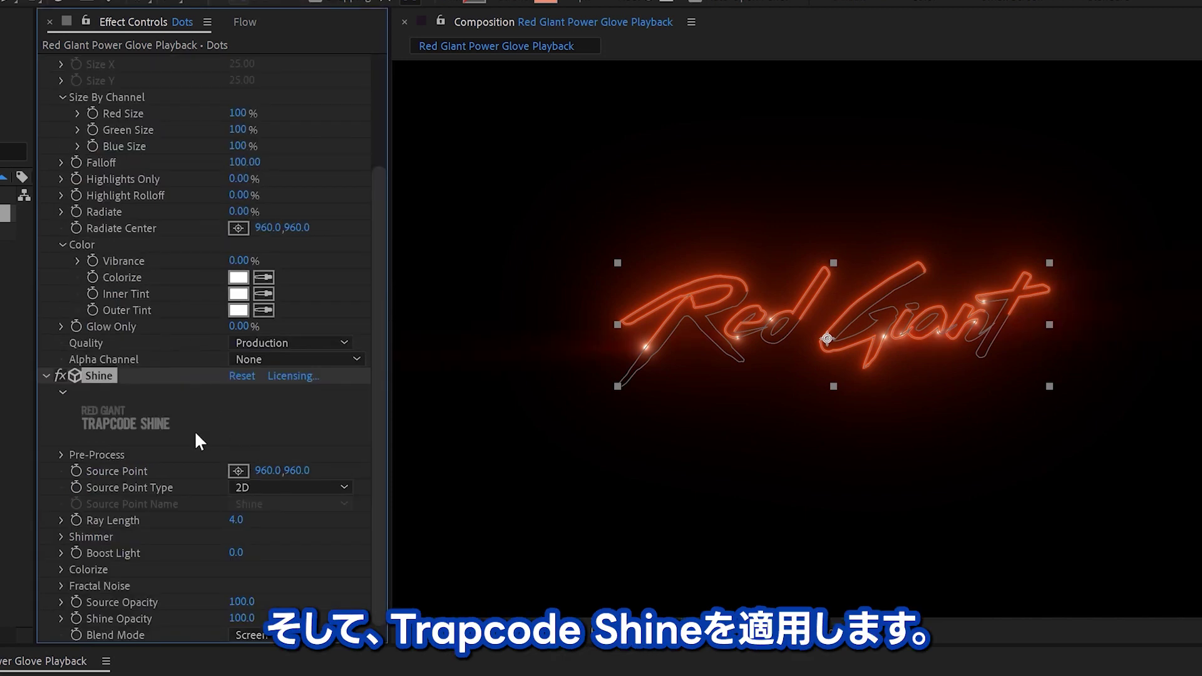
Step: Move Shine's source point to 969,888 and set Boost Light 70.6 and Ray Length 8.8
{"action": "left_click_drag", "start_coordinate": [824, 333], "coordinate": [829, 298]}
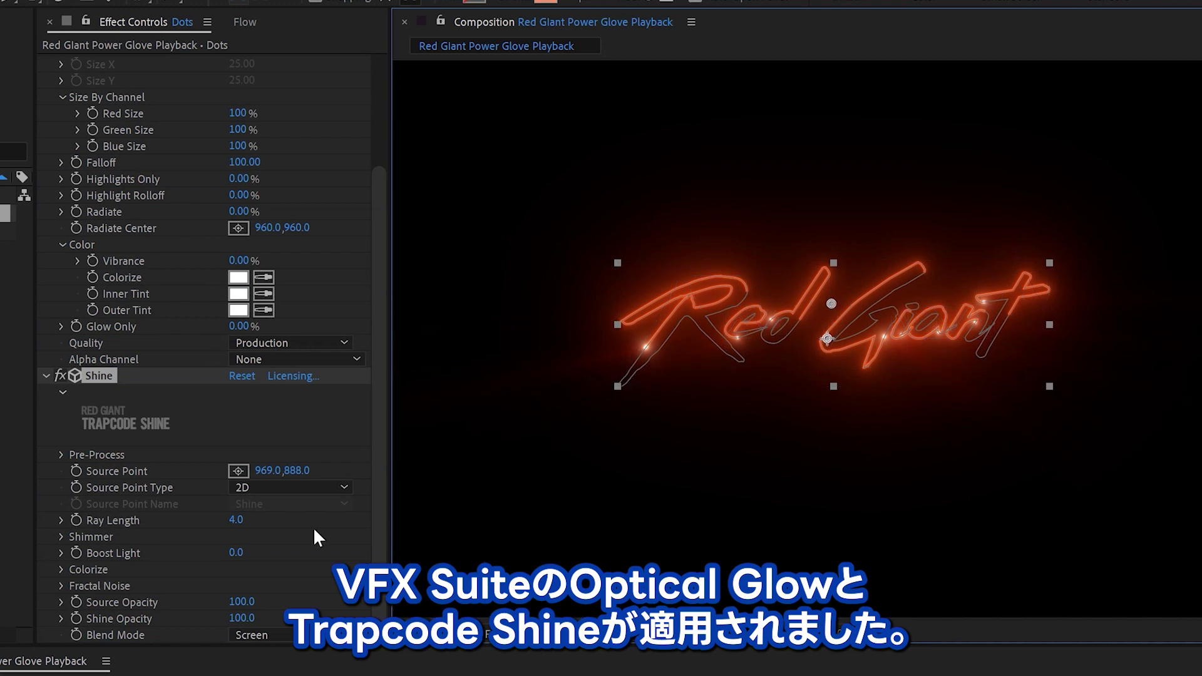
{"action": "left_click", "coordinate": [238, 553]}
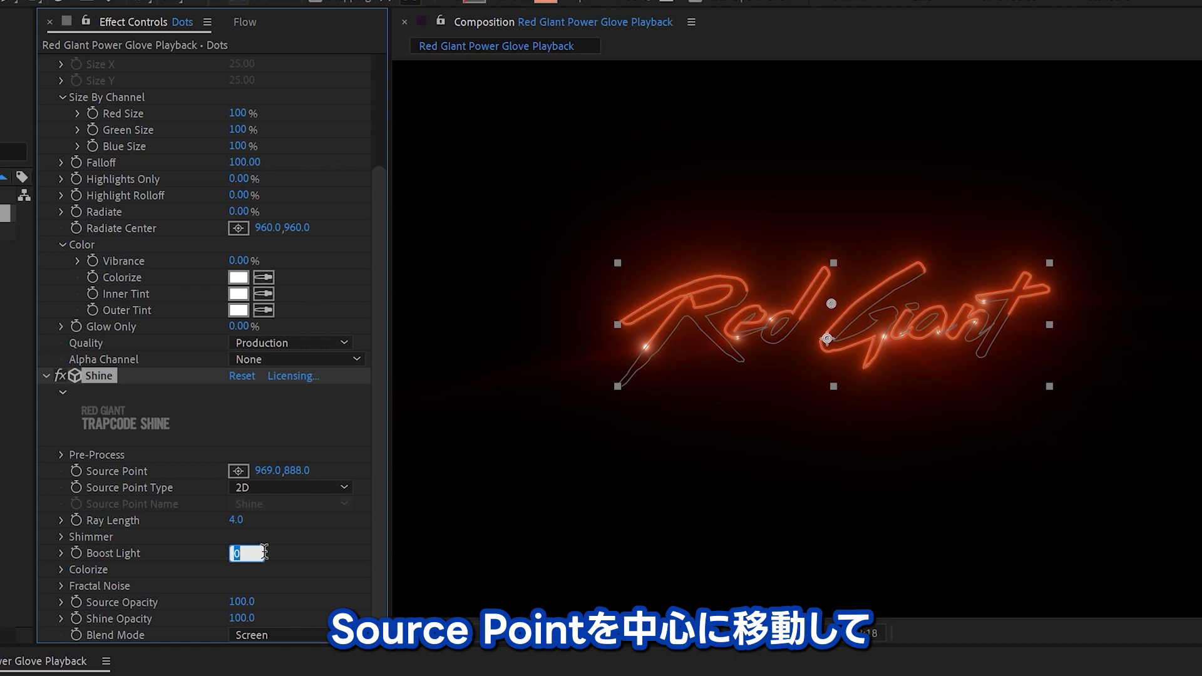
{"action": "type", "text": "71"}
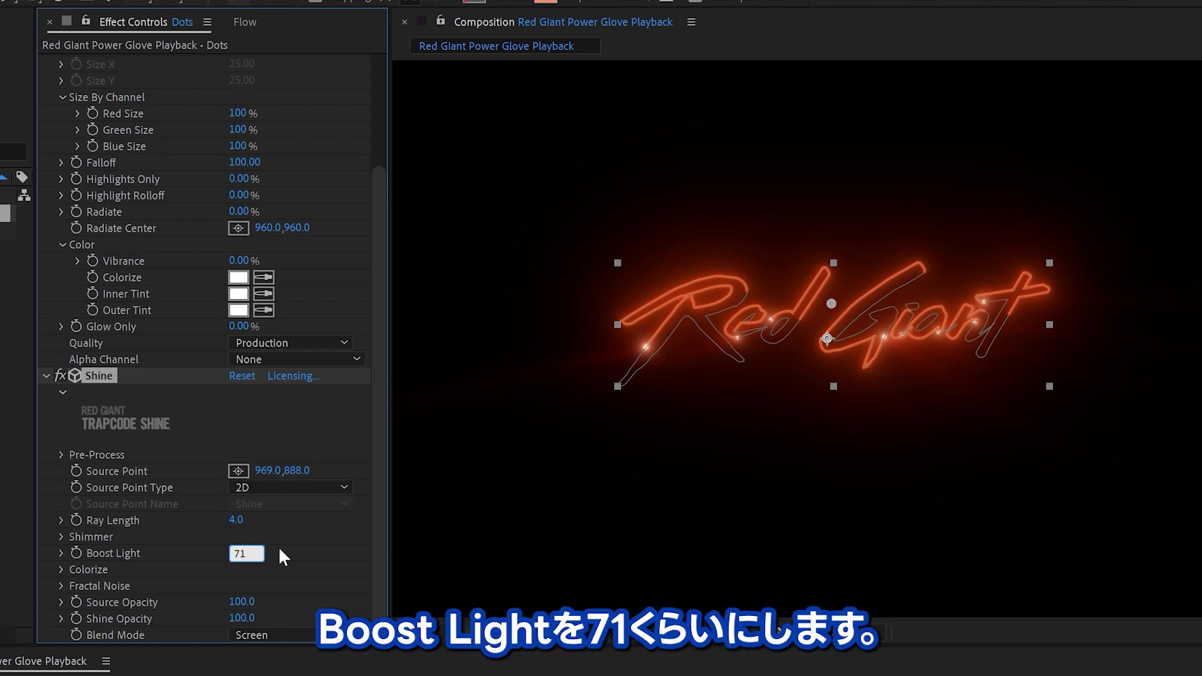
{"action": "left_click", "coordinate": [280, 548]}
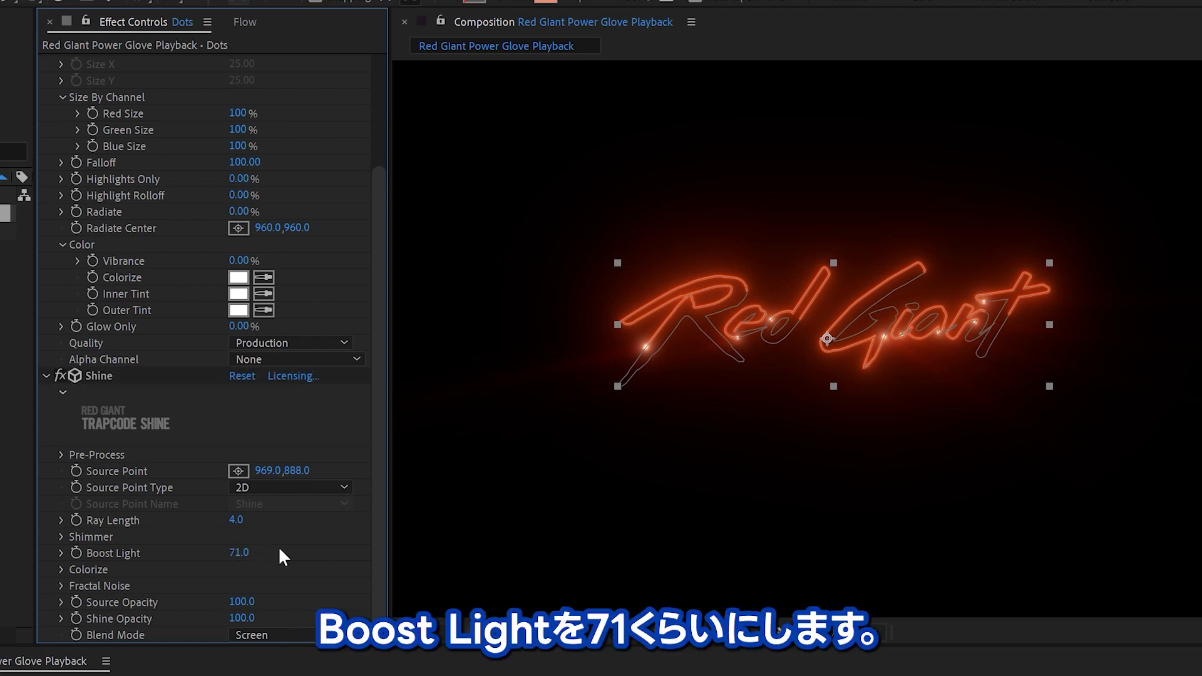
{"action": "left_click", "coordinate": [239, 520]}
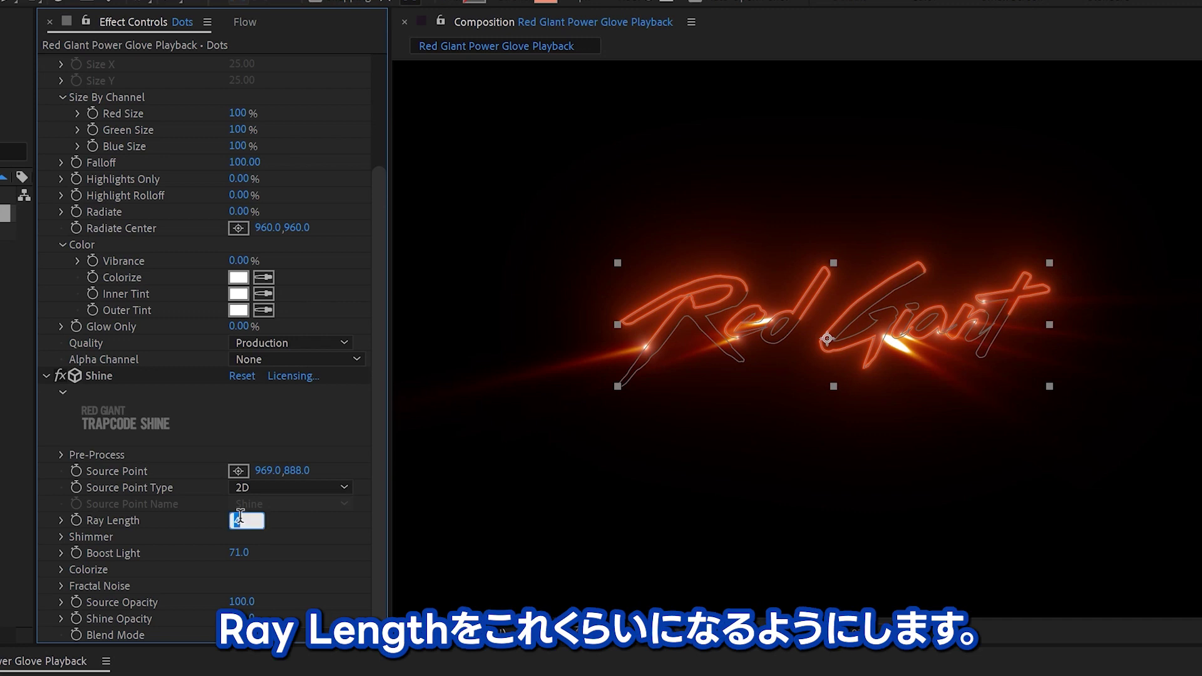
{"action": "left_click", "coordinate": [318, 527]}
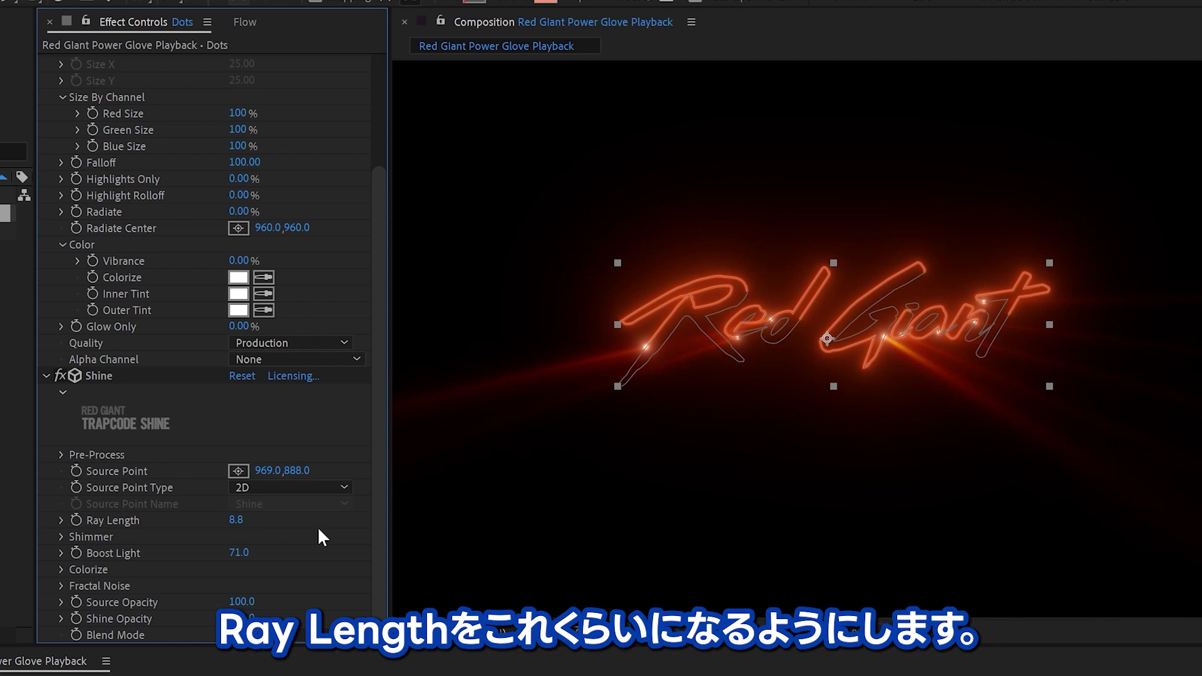
{"action": "left_click_drag", "start_coordinate": [248, 554], "coordinate": [248, 557]}
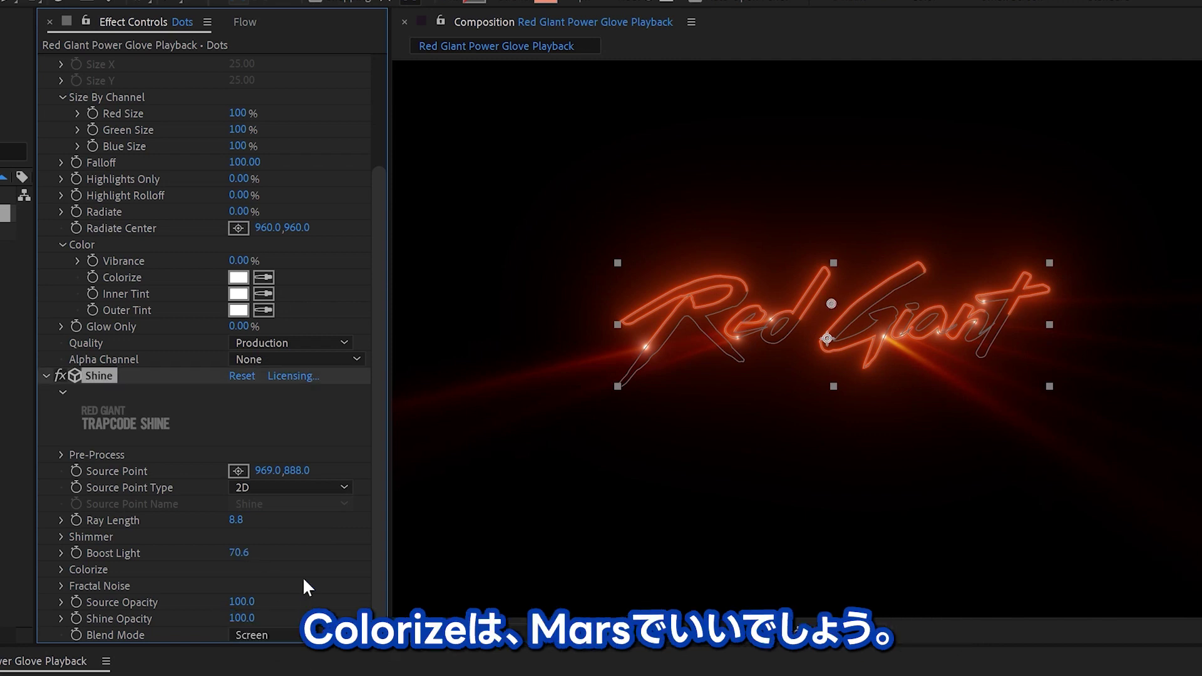
Step: Set Shine's Colorize preset to Mars, leaving Boost Light at 70.6
{"action": "left_click", "coordinate": [61, 568]}
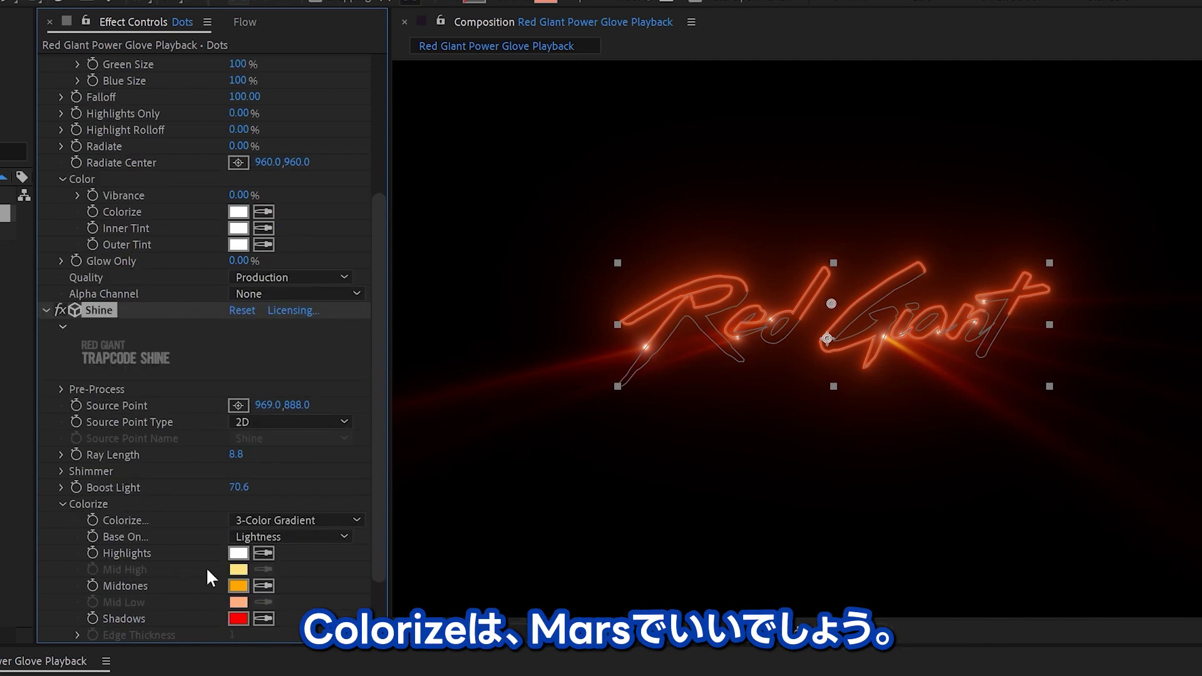
{"action": "left_click", "coordinate": [294, 519]}
{"action": "left_click", "coordinate": [329, 412]}
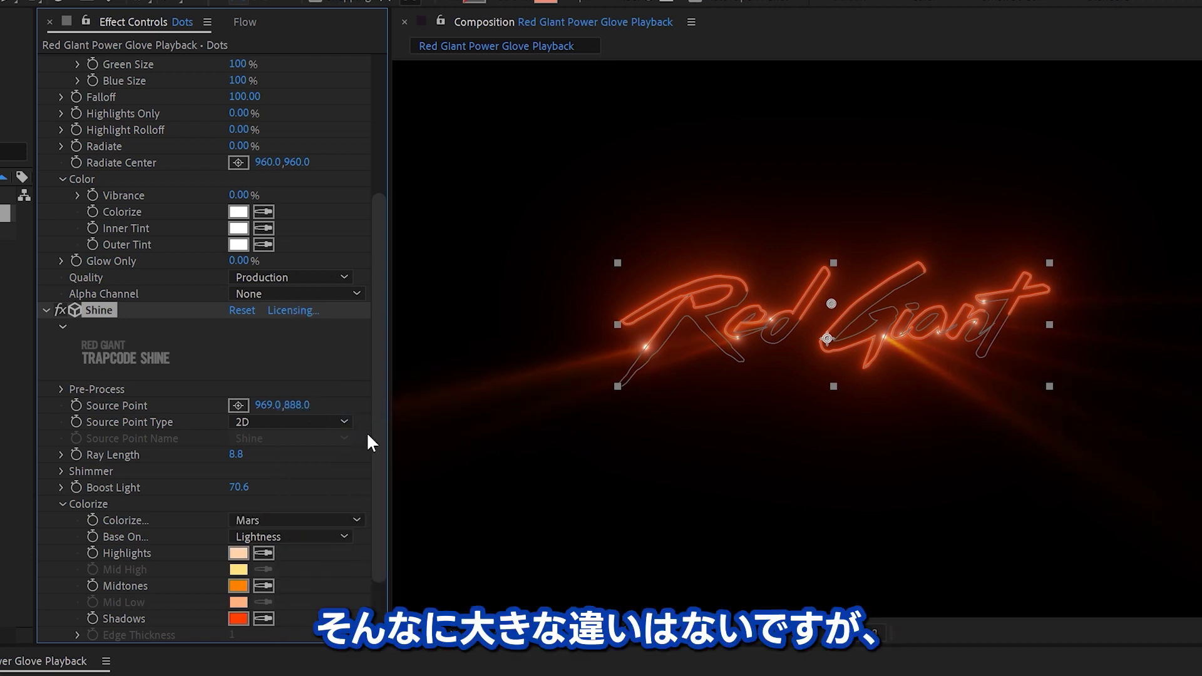
{"action": "left_click_drag", "start_coordinate": [380, 339], "coordinate": [385, 404]}
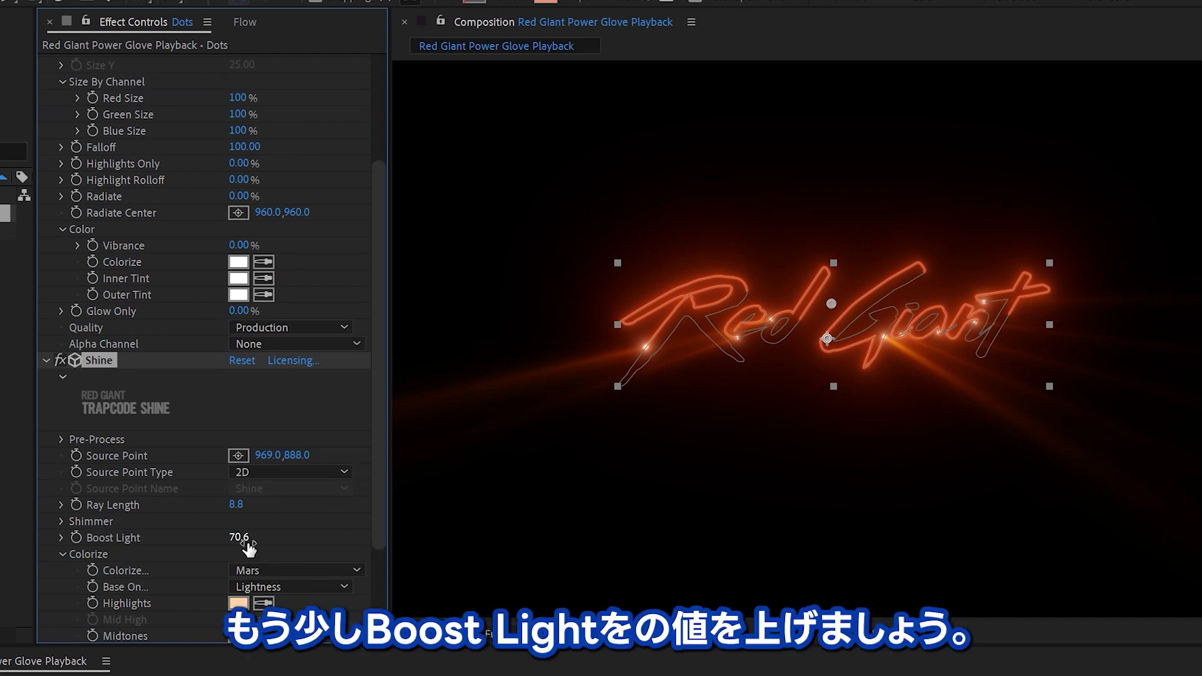
{"action": "left_click_drag", "start_coordinate": [238, 537], "coordinate": [342, 537]}
{"action": "key", "text": "ctrl+z"}
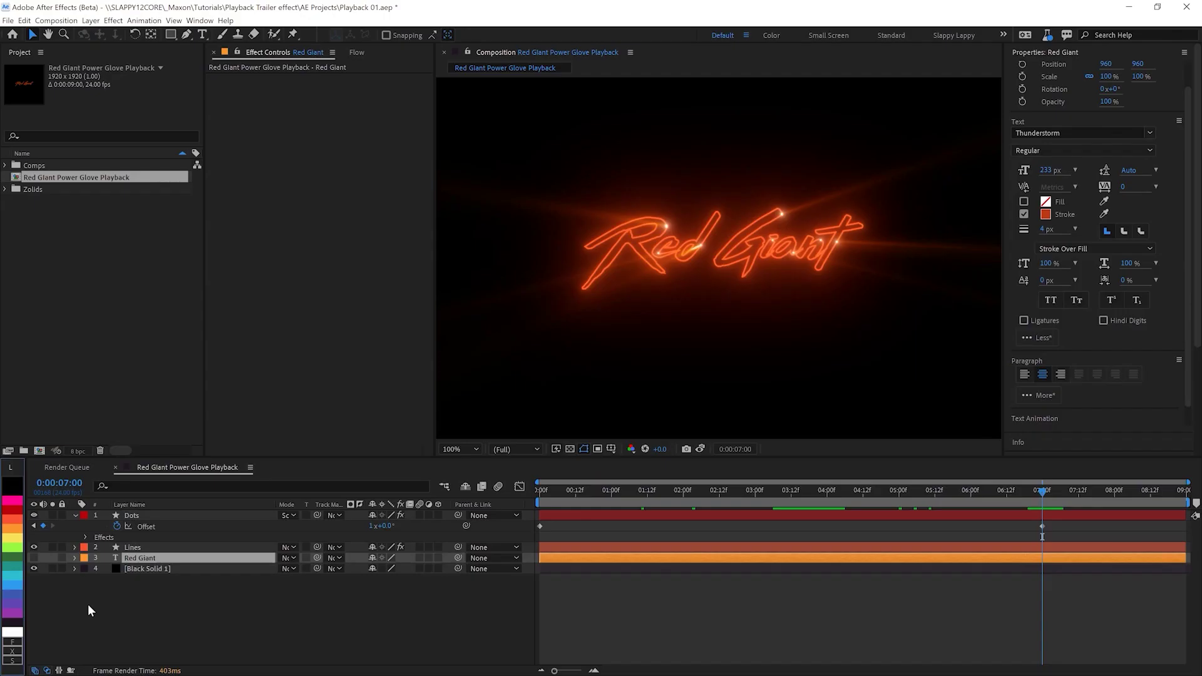
Step: Start the visible Red Giant text at 7:00 without stroke, and end Lines at 7:01
{"action": "key", "text": "alt+bracketleft"}
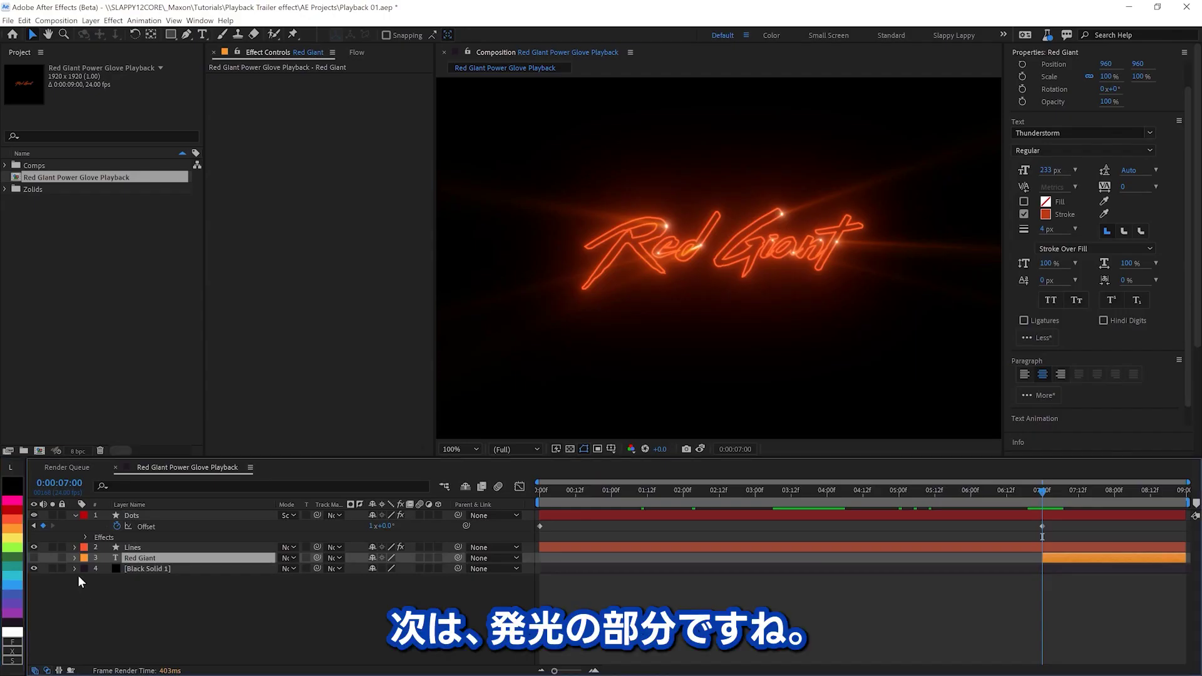
{"action": "left_click", "coordinate": [33, 558]}
{"action": "left_click", "coordinate": [1023, 214]}
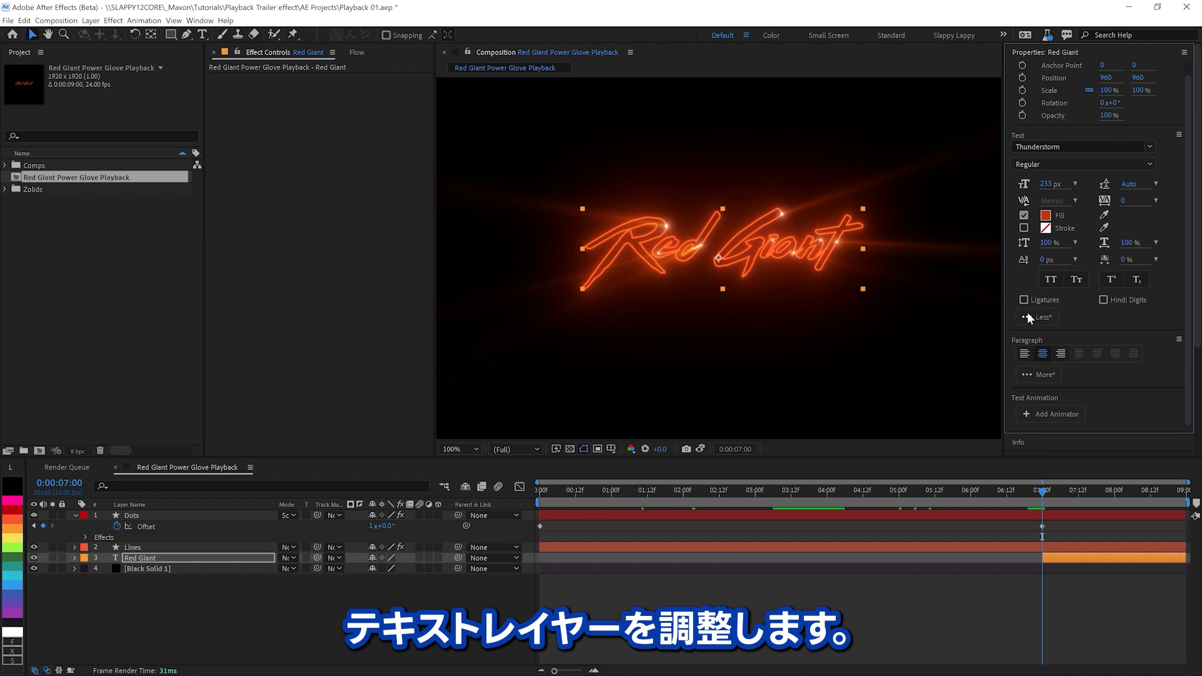
{"action": "left_click", "coordinate": [270, 547]}
{"action": "key", "text": "alt+]"}
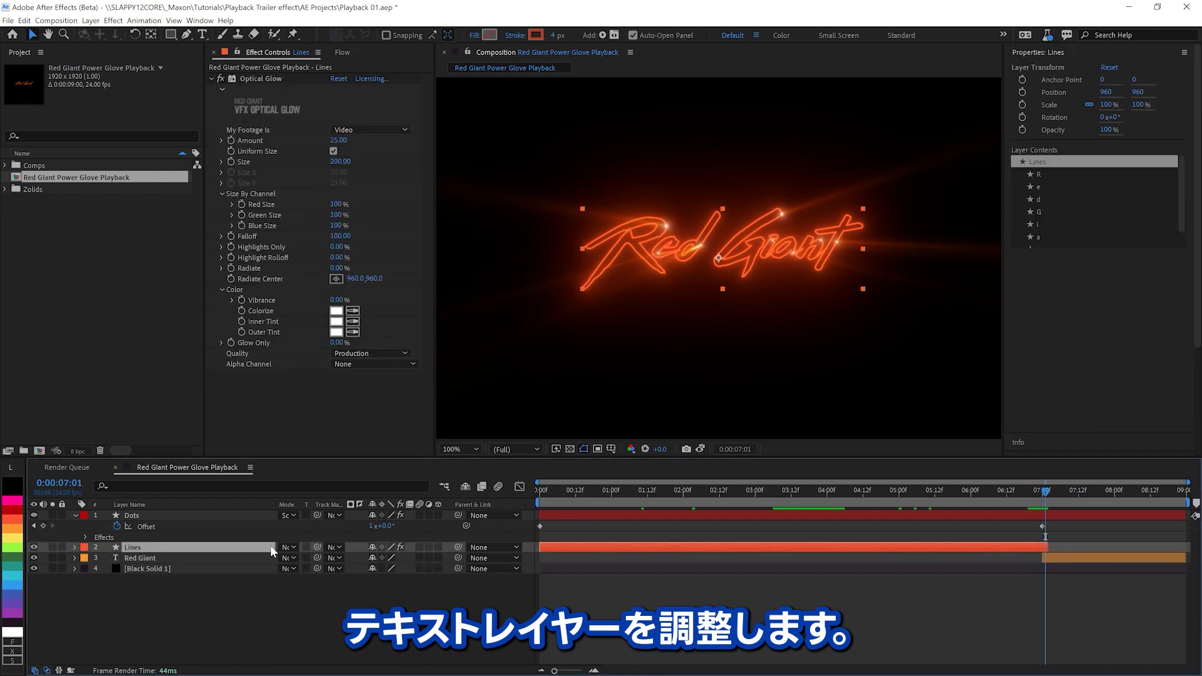
Step: Add a Tint to the Red Giant text mapping black to white at 20%
{"action": "key", "text": "ctrl+Down"}
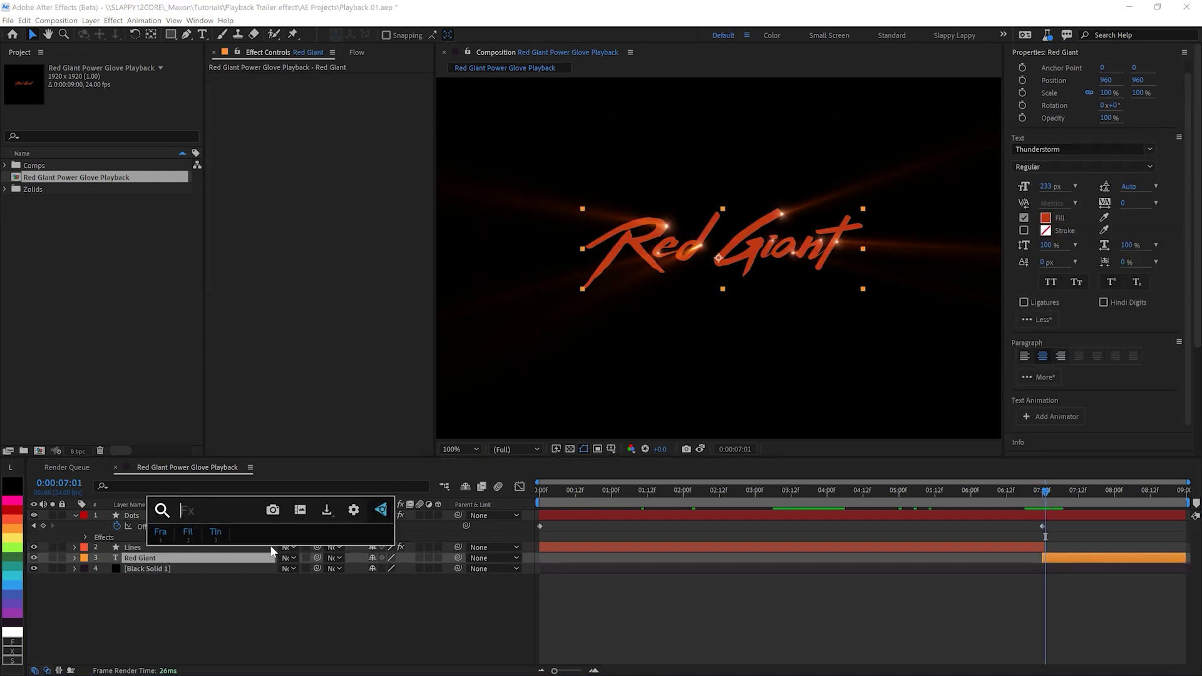
{"action": "key", "text": "ctrl+space"}
{"action": "type", "text": "tint"}
{"action": "key", "text": "Return"}
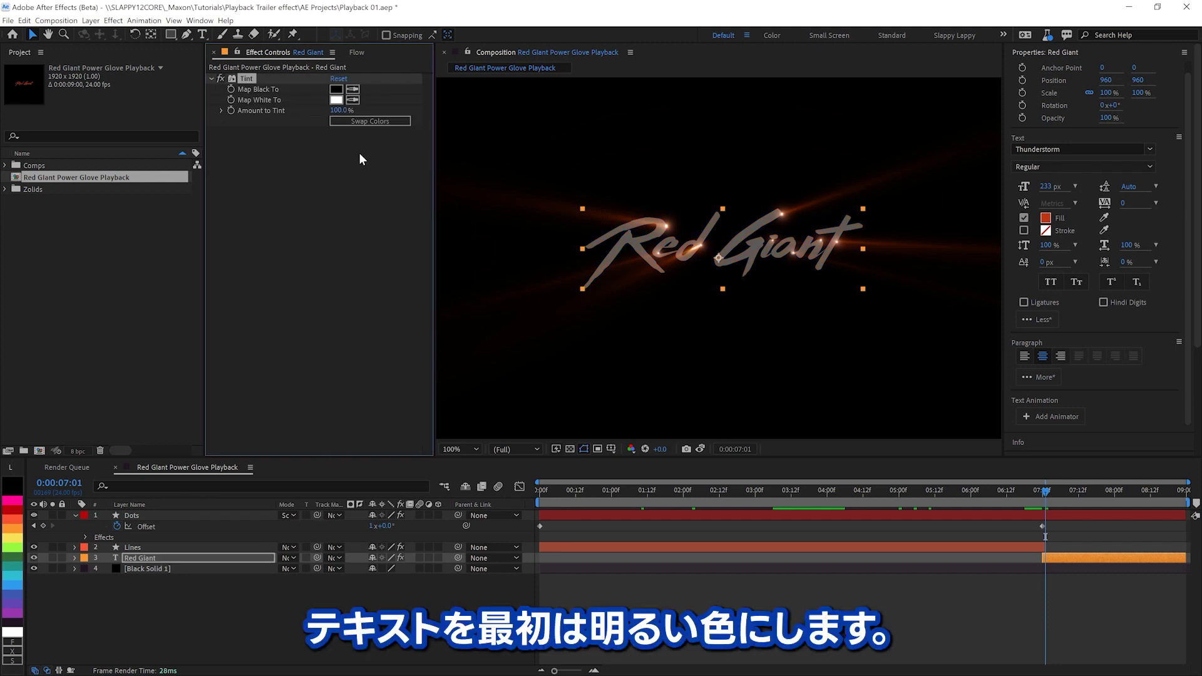
{"action": "left_click", "coordinate": [353, 88]}
{"action": "left_click", "coordinate": [336, 99]}
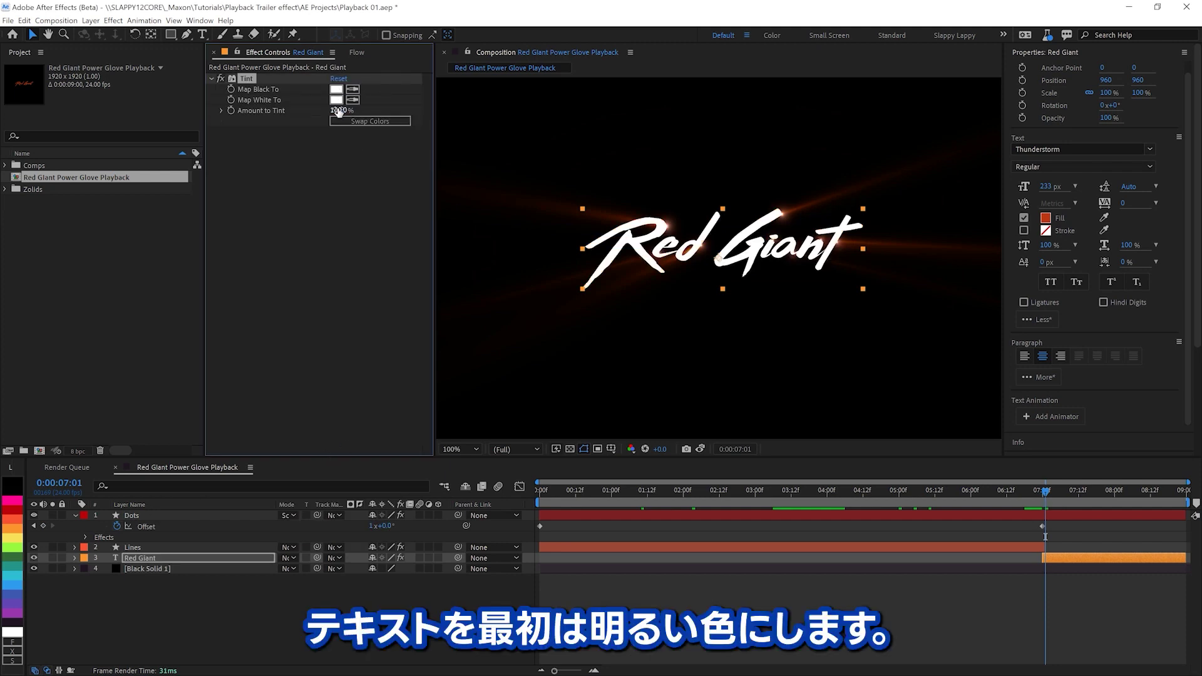
{"action": "left_click", "coordinate": [338, 110]}
{"action": "type", "text": "20"}
{"action": "key", "text": "Return"}
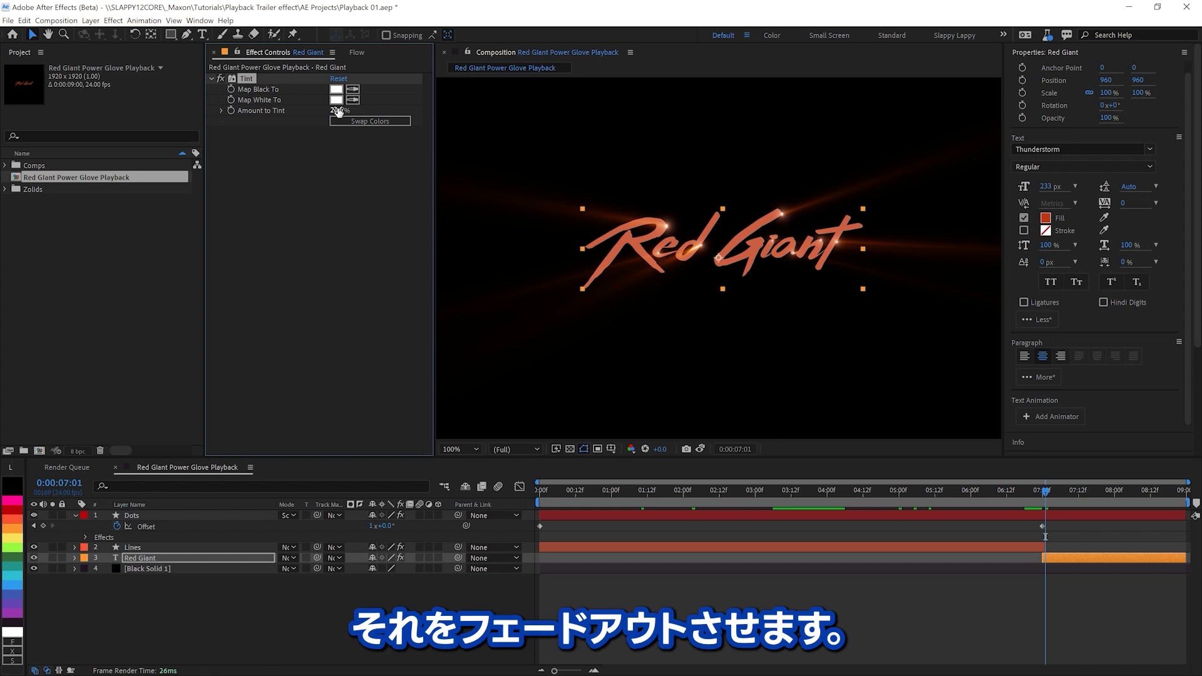
Step: Apply Optical Glow to the Red Giant text layer
{"action": "key", "text": "ctrl+space"}
{"action": "type", "text": "op"}
{"action": "left_click", "coordinate": [336, 107]}
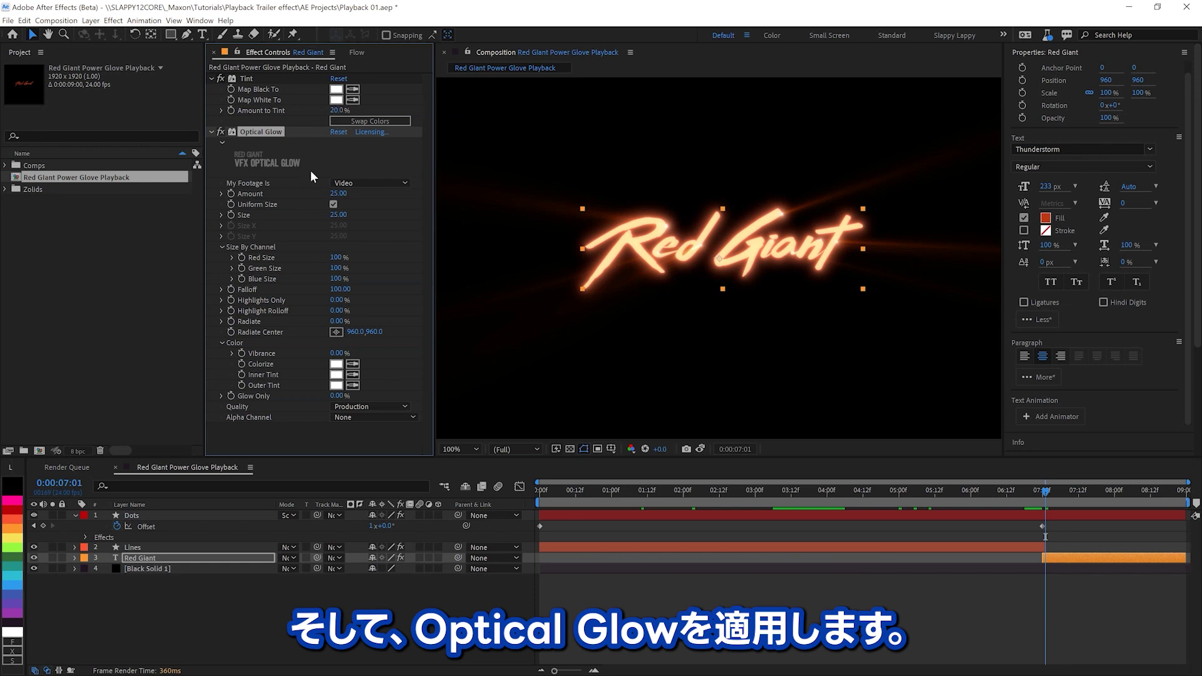
Step: Give the Optical Glow an Amount and Size of 117 and a Falloff of 200
{"action": "left_click", "coordinate": [338, 193]}
{"action": "type", "text": "11"}
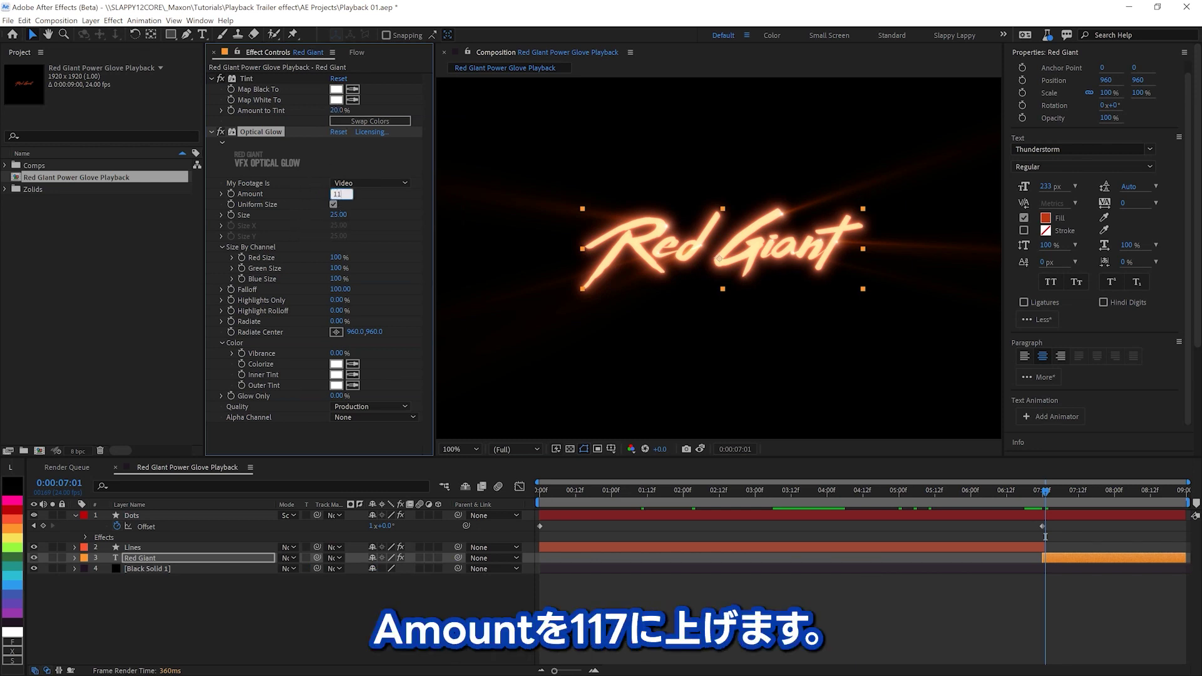
{"action": "type", "text": "7"}
{"action": "key", "text": "Return"}
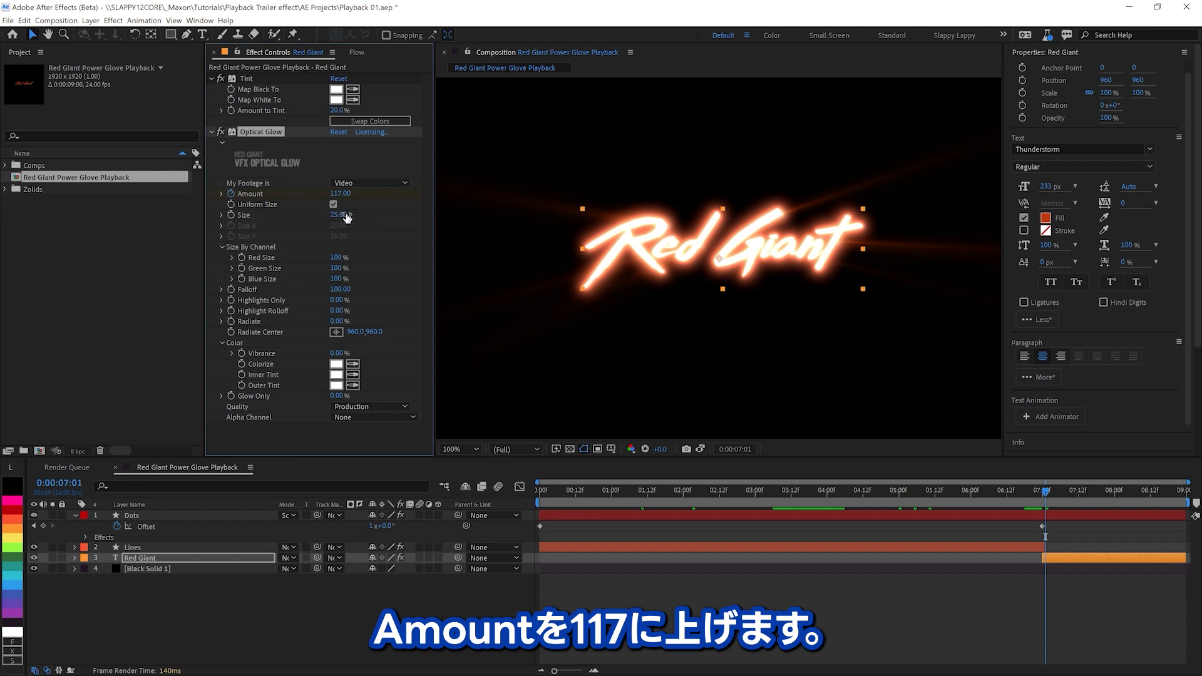
{"action": "left_click", "coordinate": [341, 214]}
{"action": "type", "text": "117"}
{"action": "key", "text": "Return"}
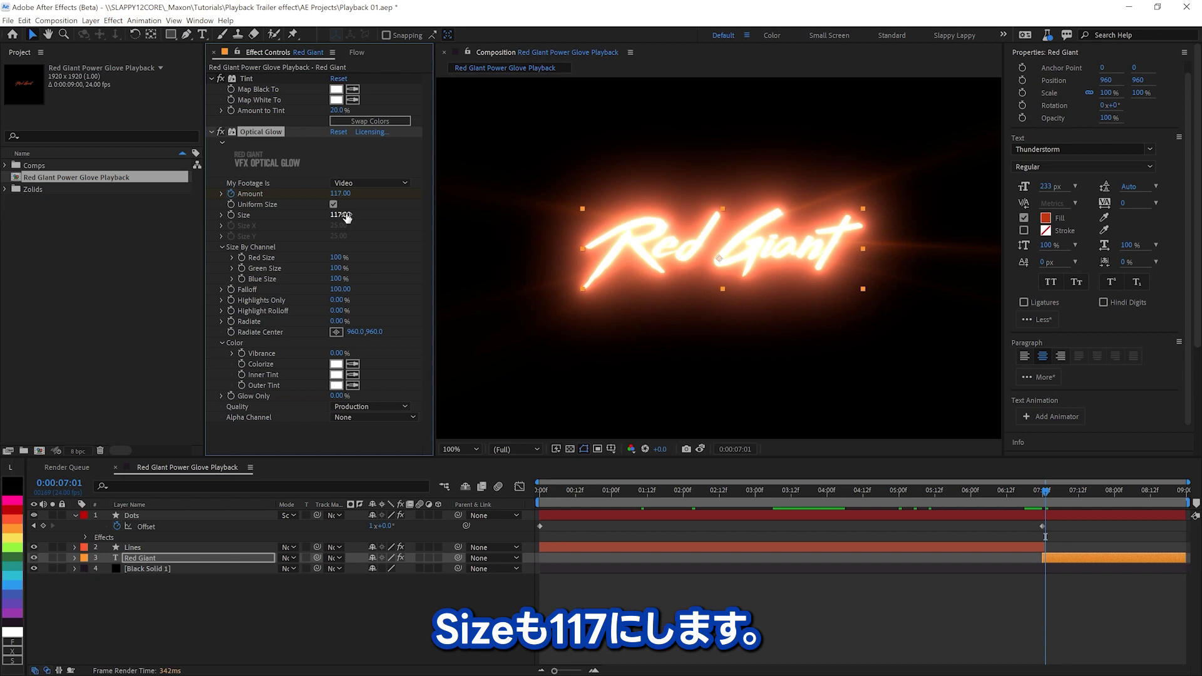
{"action": "left_click", "coordinate": [342, 289]}
{"action": "type", "text": "200"}
{"action": "key", "text": "Return"}
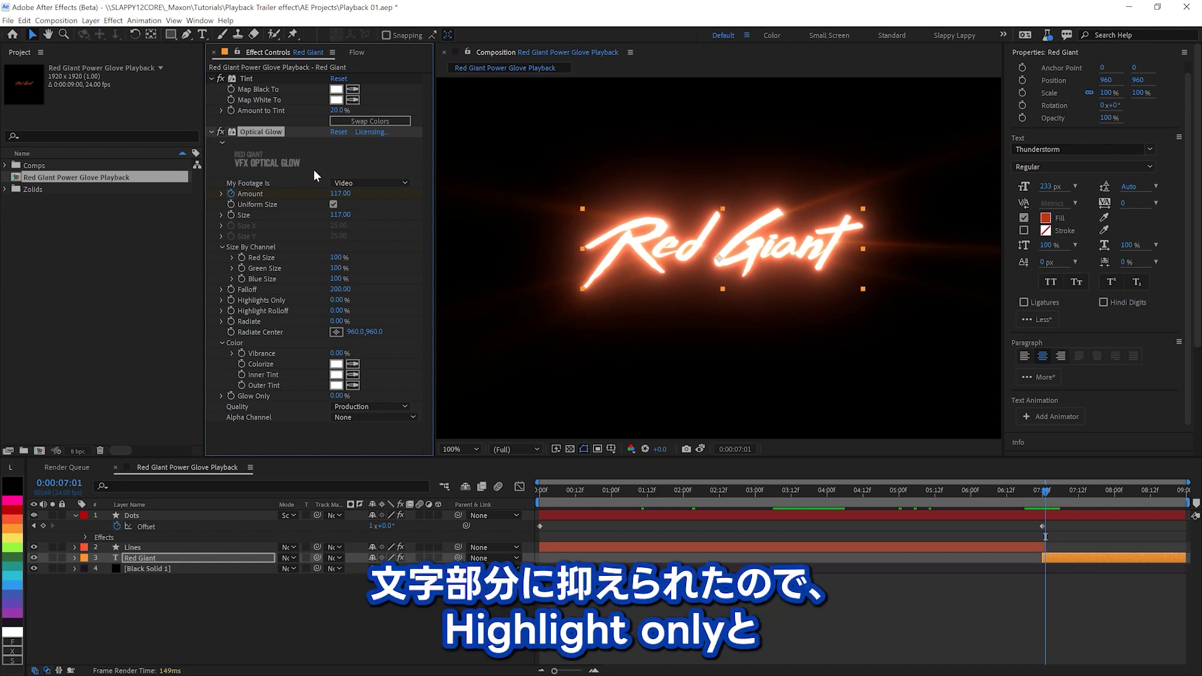
{"action": "left_click", "coordinate": [230, 110]}
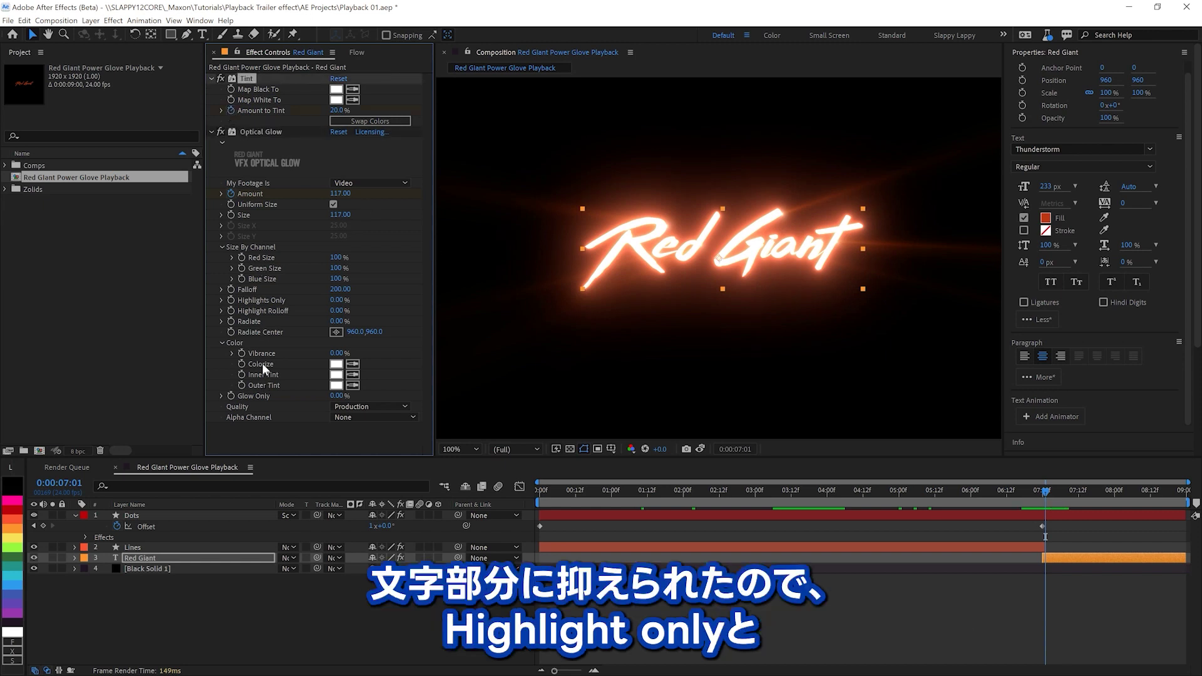
{"action": "left_click", "coordinate": [228, 298]}
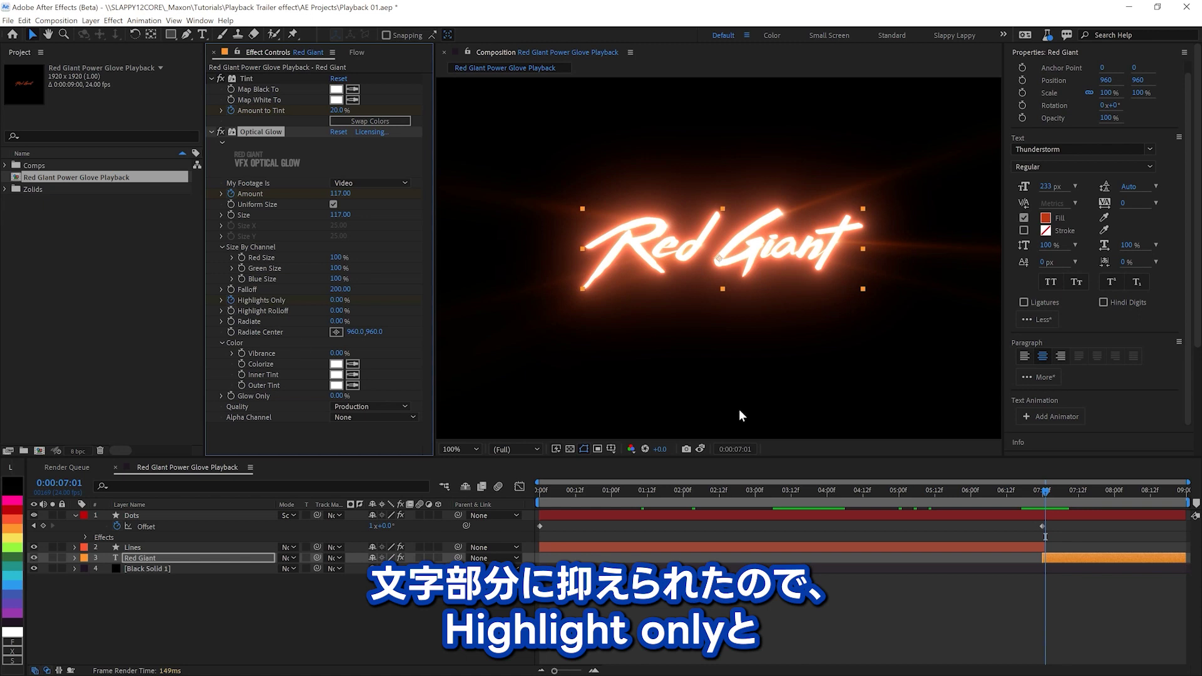
Step: At 8:00, keyframe Optical Glow Amount 0, Highlights Only 40% and Amount to Tint 0%
{"action": "left_click_drag", "start_coordinate": [1103, 493], "coordinate": [1117, 496]}
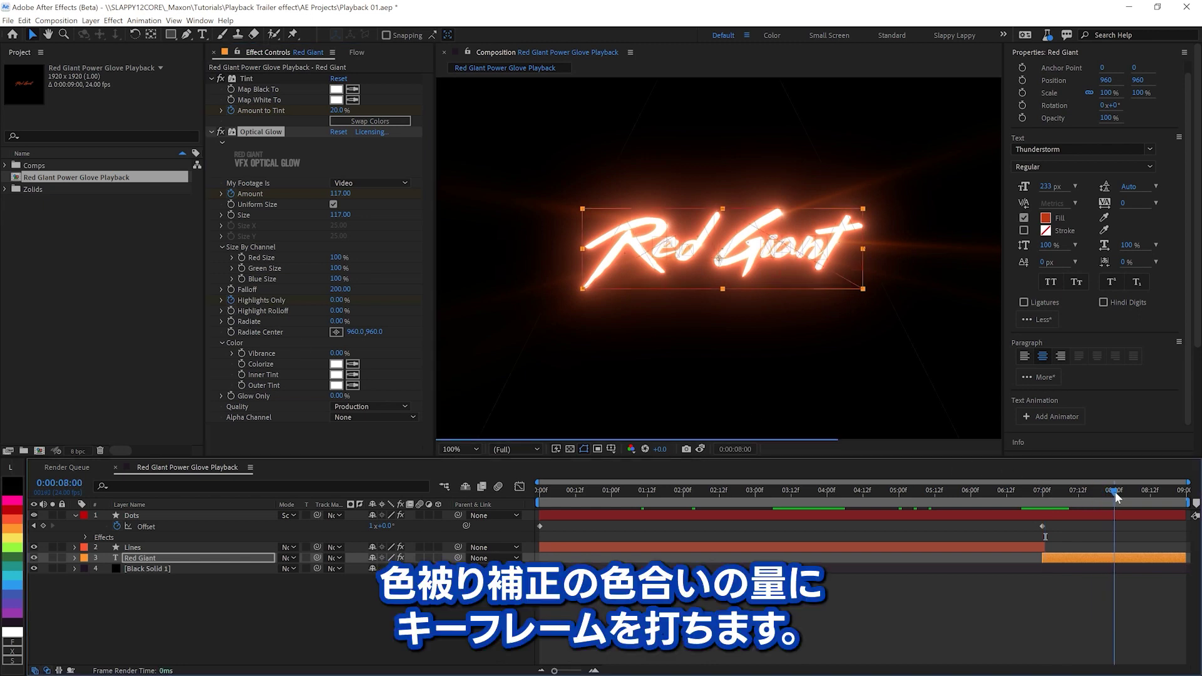
{"action": "left_click", "coordinate": [351, 197]}
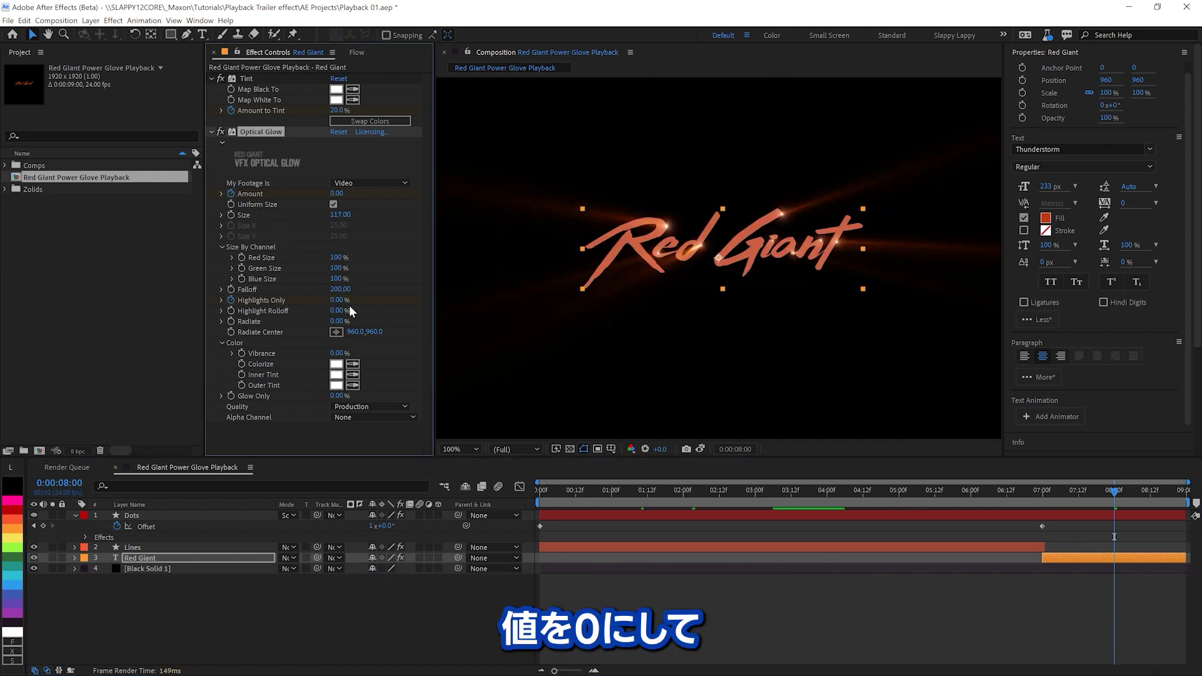
{"action": "left_click_drag", "start_coordinate": [340, 297], "coordinate": [364, 295]}
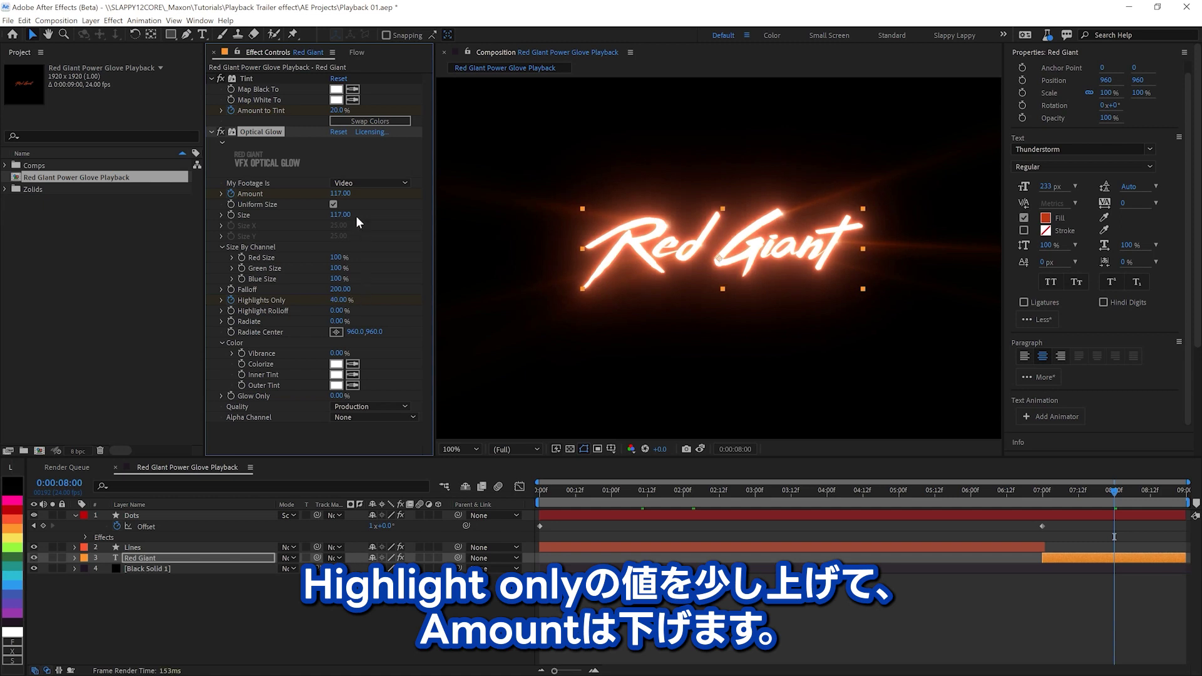
{"action": "left_click", "coordinate": [338, 193]}
{"action": "type", "text": "0"}
{"action": "key", "text": "Return"}
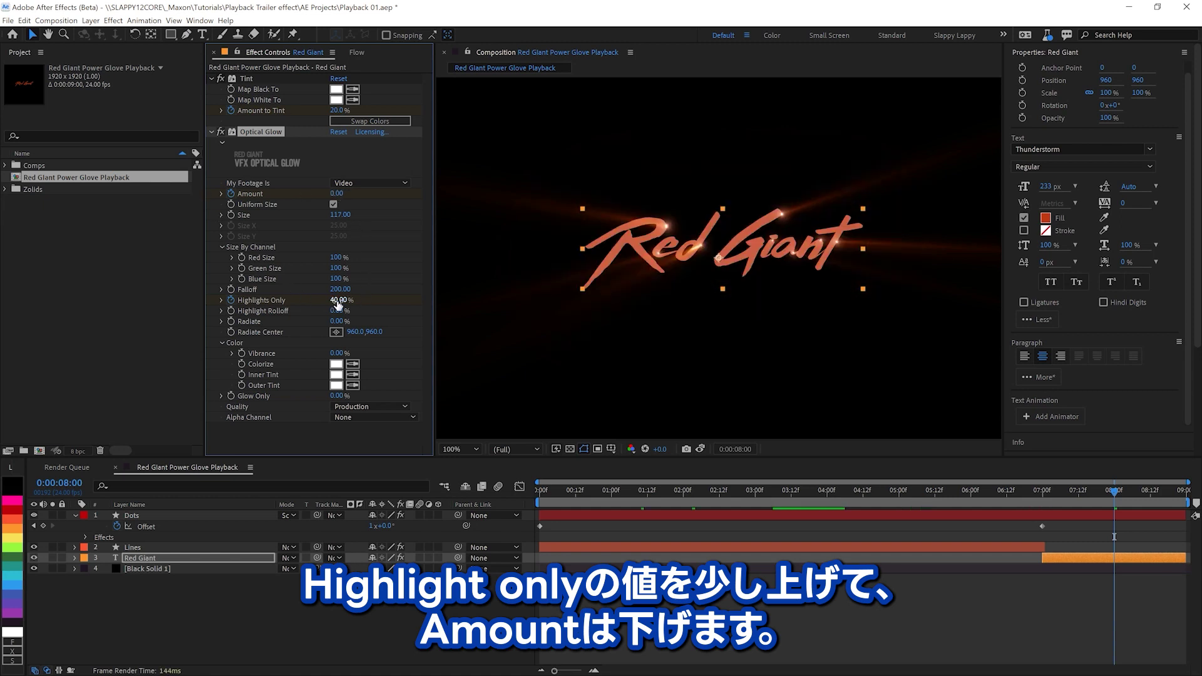
{"action": "left_click_drag", "start_coordinate": [336, 110], "coordinate": [242, 111]}
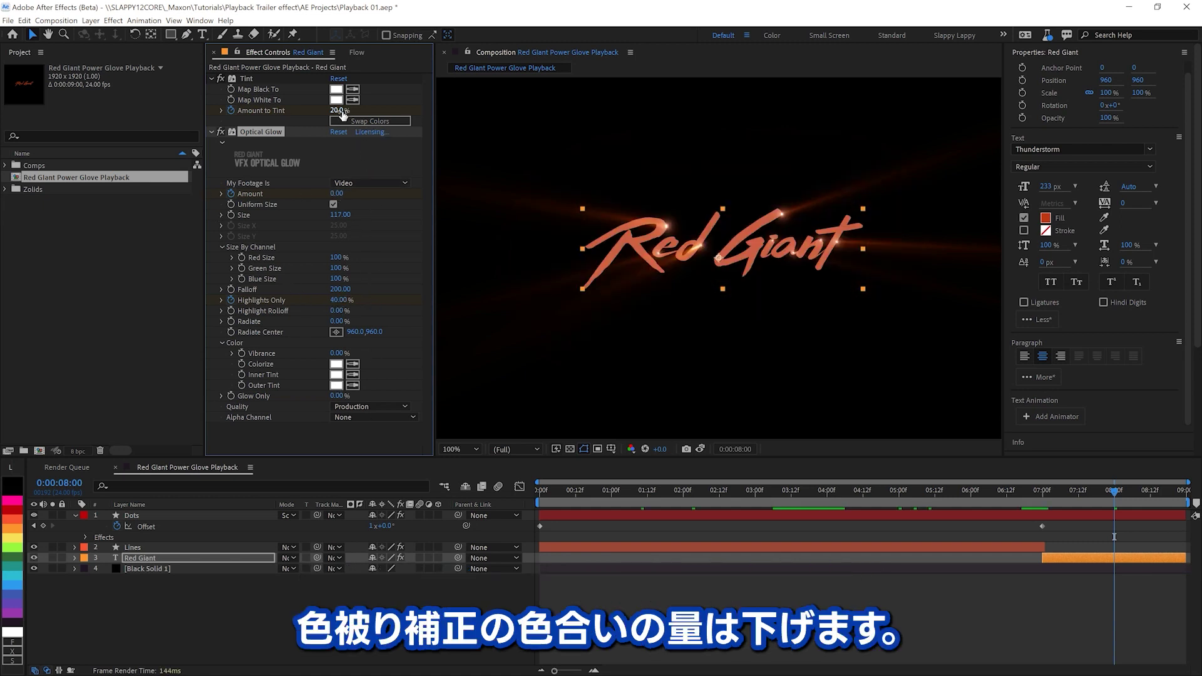
Step: Keyframe the Dots layer's Opacity at 7:00, lower it three frames later, and preview the fade
{"action": "left_click", "coordinate": [1002, 508]}
{"action": "key", "text": "j"}
{"action": "key", "text": "t"}
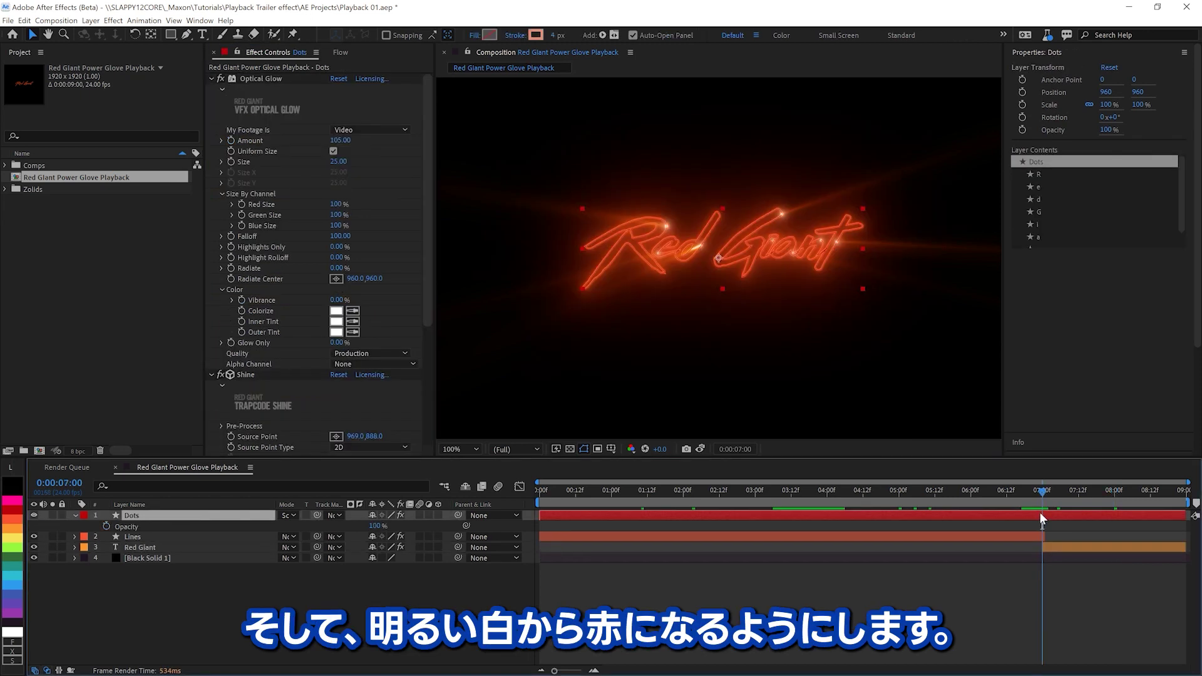
{"action": "left_click", "coordinate": [107, 525]}
{"action": "key", "text": "Page_Down"}
{"action": "key", "text": "Page_Down"}
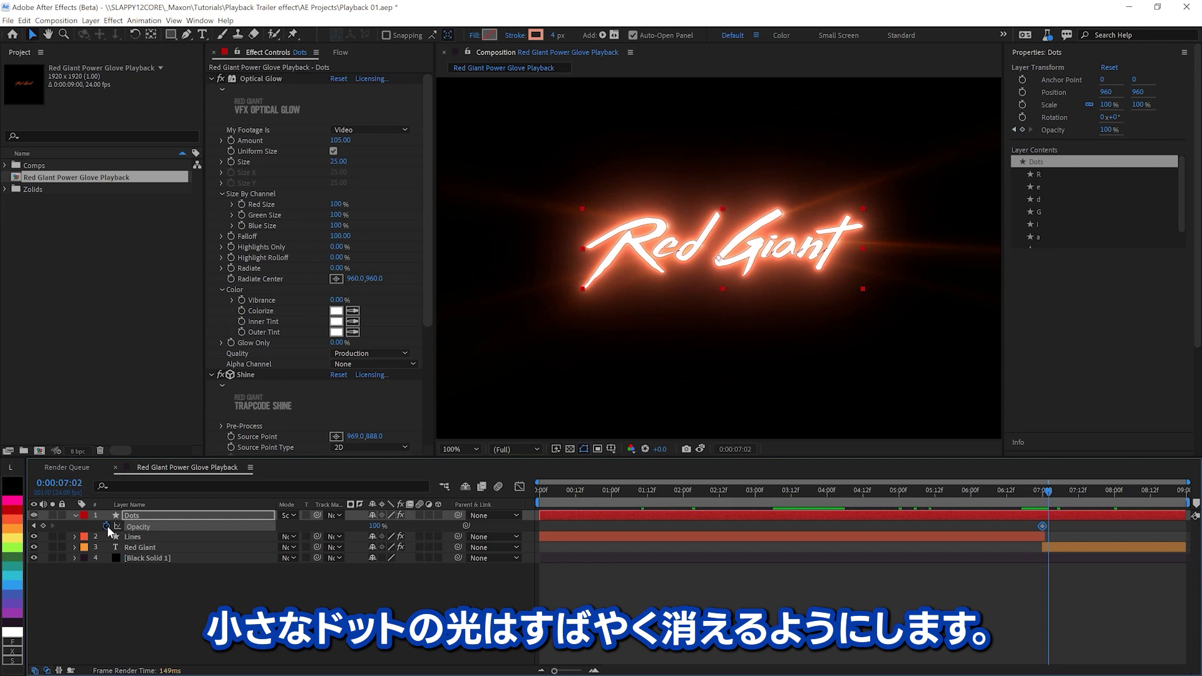
{"action": "key", "text": "Page_Down"}
{"action": "left_click_drag", "start_coordinate": [374, 526], "coordinate": [332, 529]}
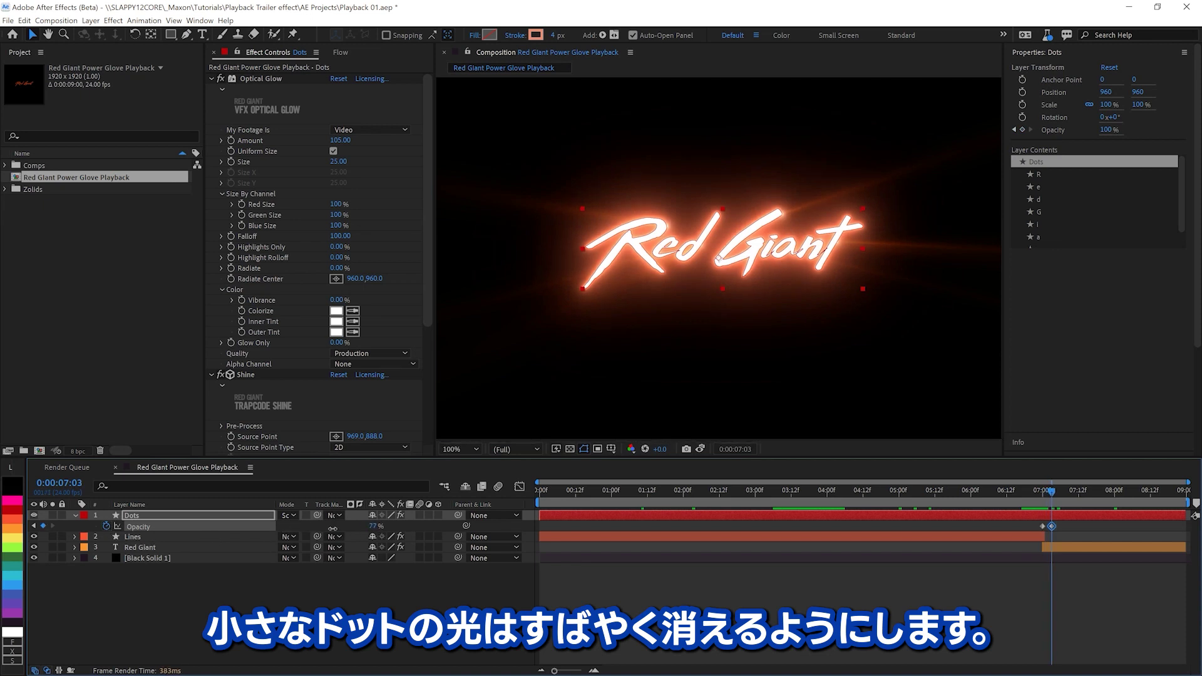
{"action": "key", "text": "space"}
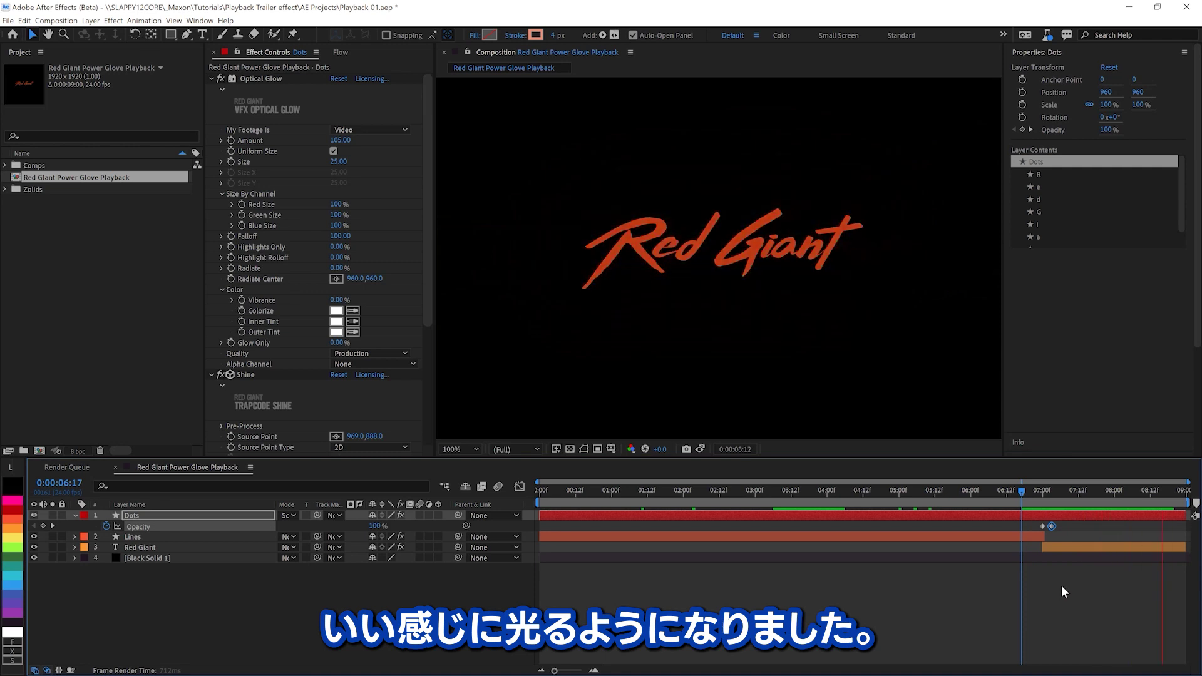
Step: Select the three keyframes at 8:00 on the Red Giant layer
{"action": "left_click", "coordinate": [1065, 539]}
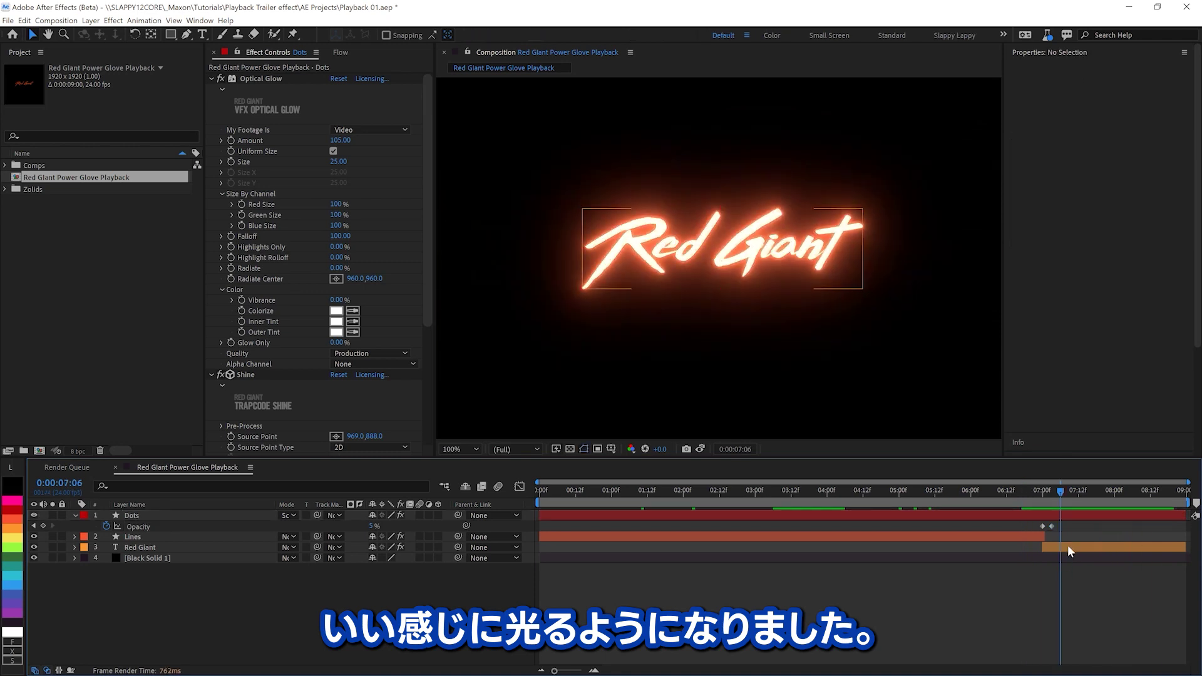
{"action": "left_click", "coordinate": [1068, 544]}
{"action": "key", "text": "u"}
{"action": "left_click_drag", "start_coordinate": [1124, 561], "coordinate": [1106, 605]}
Step: Ease the selected 8:00 keyframes and preview the animation from the start
{"action": "key", "text": "shift+F9"}
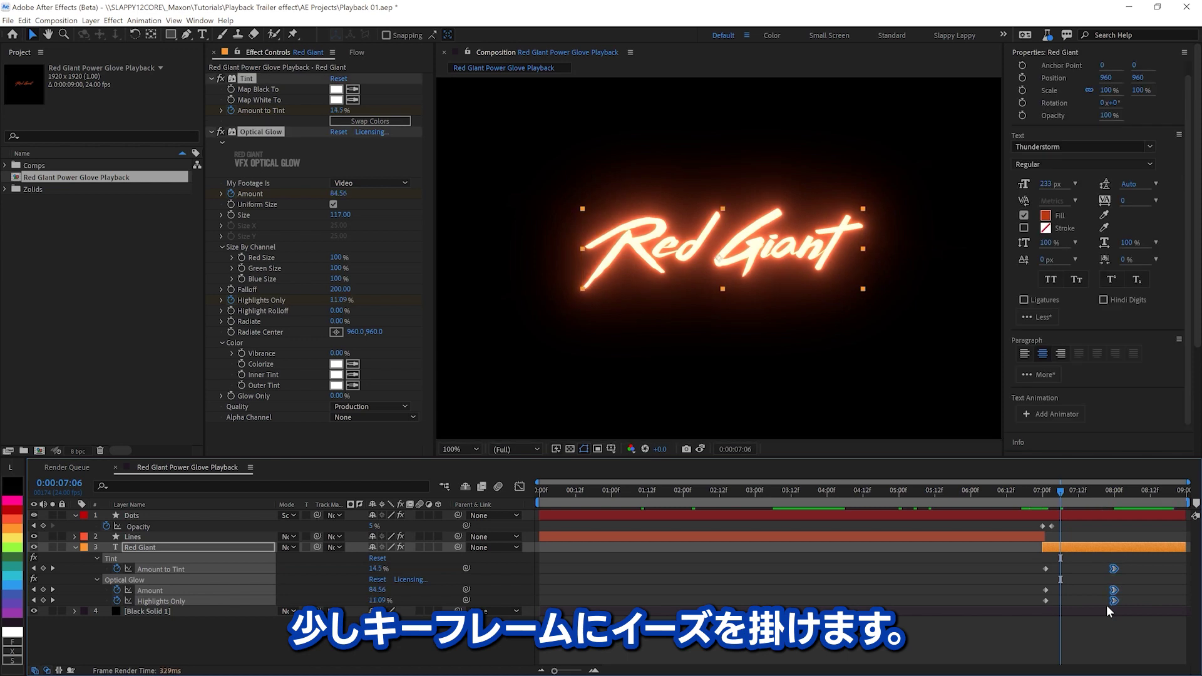
{"action": "key", "text": "Home"}
{"action": "key", "text": "space"}
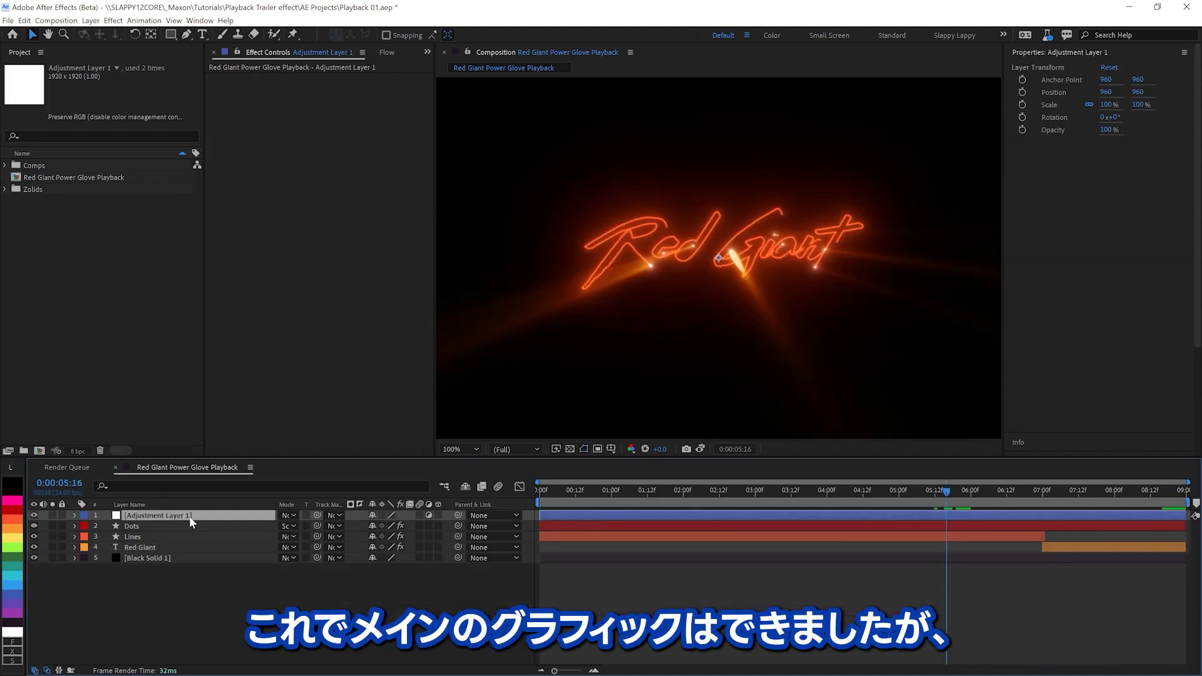
{"action": "key", "text": "ctrl+space"}
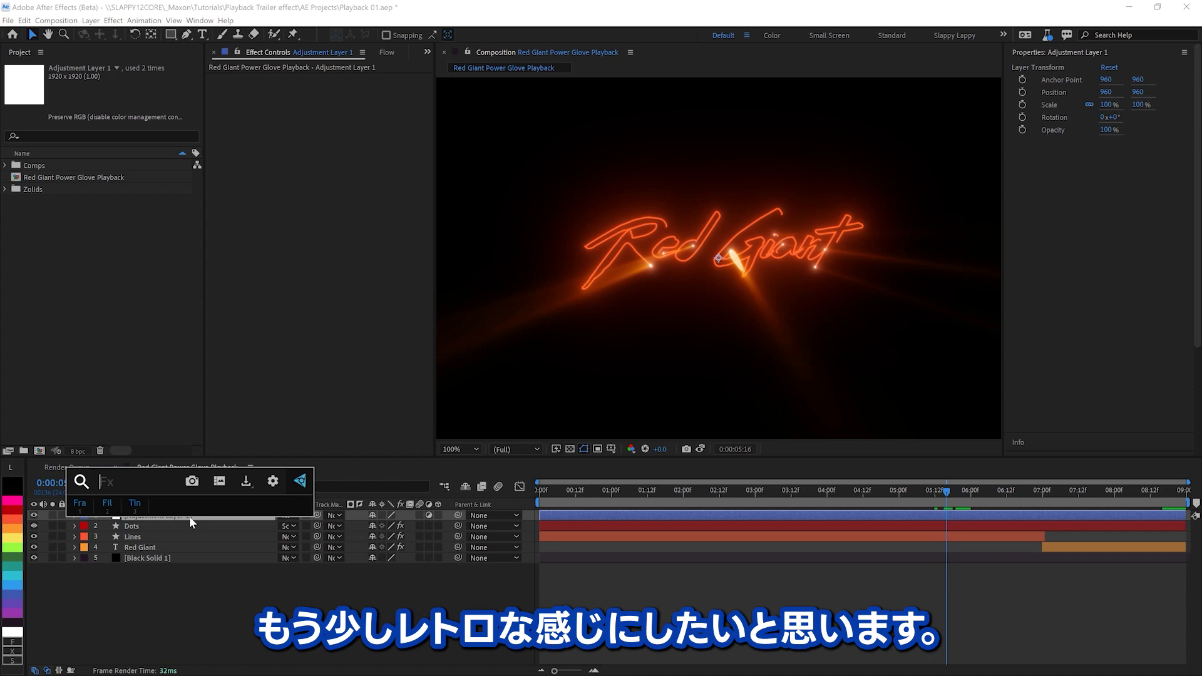
Step: Apply uni.MisFire from a 'mis' effect search and expand its list of individual effects
{"action": "type", "text": "misf"}
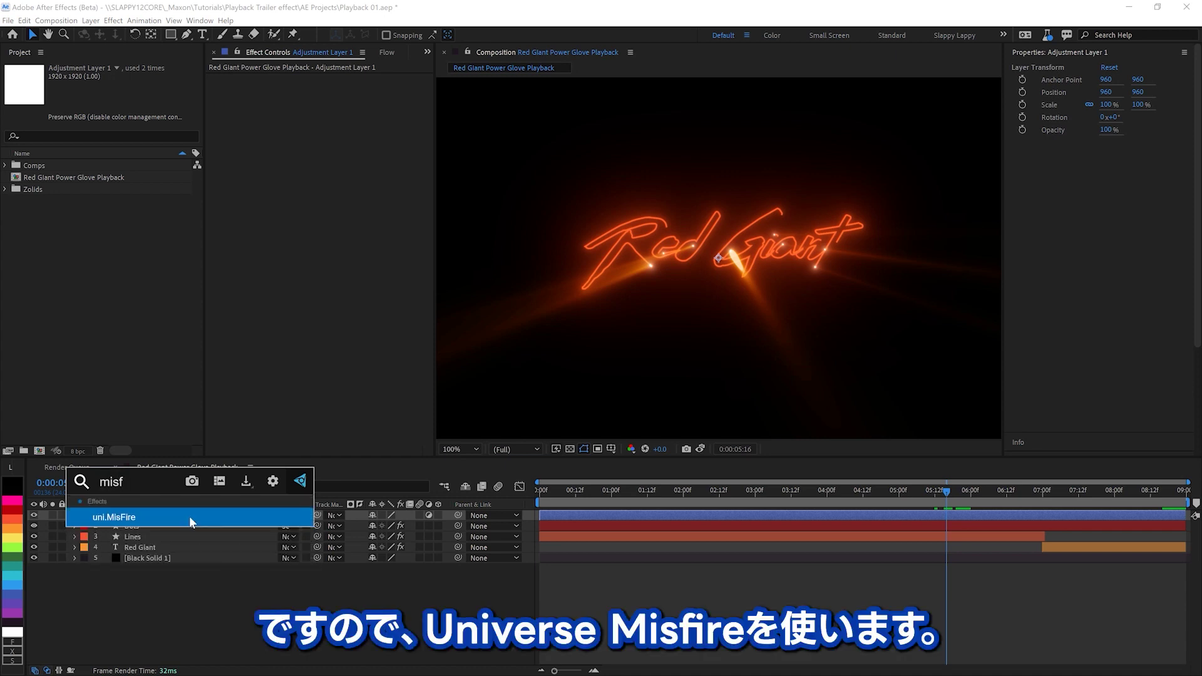
{"action": "left_click", "coordinate": [189, 516]}
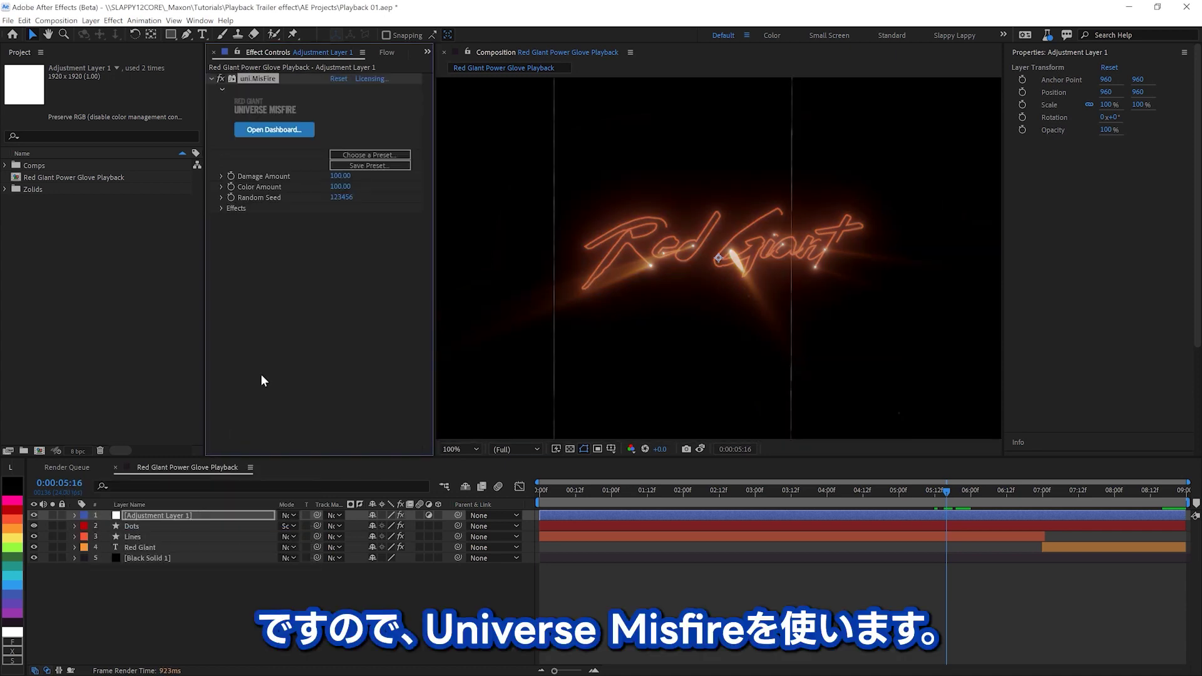
{"action": "left_click", "coordinate": [221, 208]}
{"action": "scroll", "coordinate": [220, 209], "scroll_direction": "down", "scroll_amount": 3}
{"action": "scroll", "coordinate": [309, 164], "scroll_direction": "up", "scroll_amount": 2}
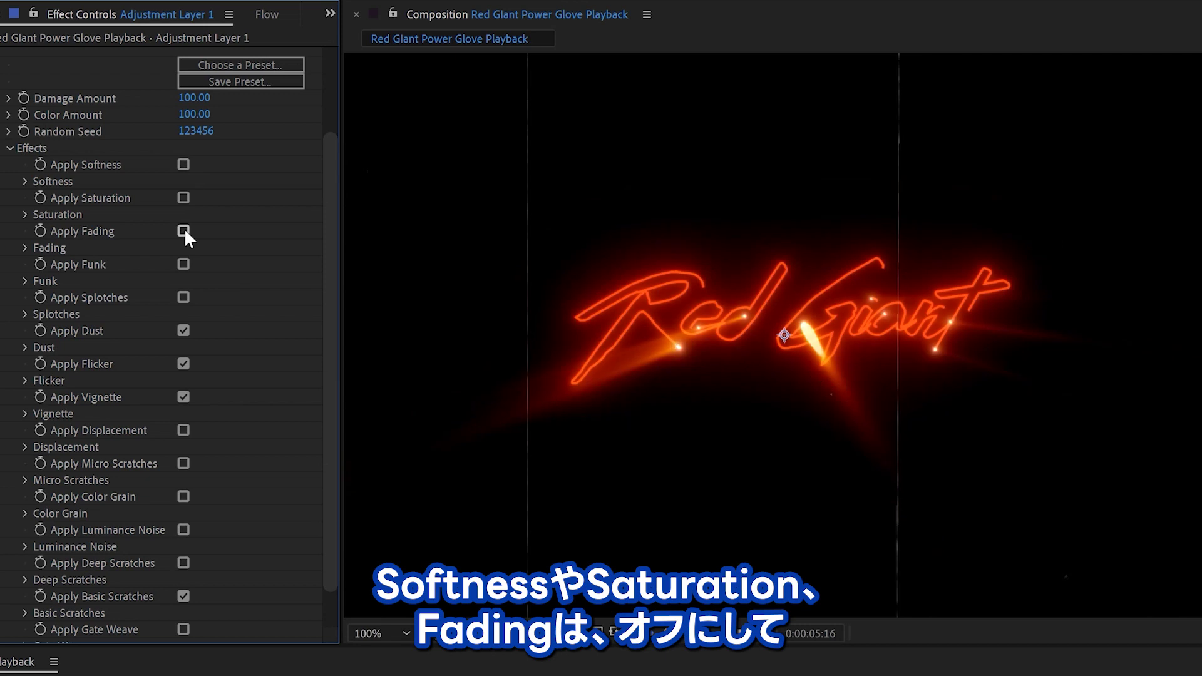
Step: Enable Funk, Micro Scratches and Gate Weave; disable Vignette, Basic Scratches and Post Contrast
{"action": "left_click", "coordinate": [184, 261]}
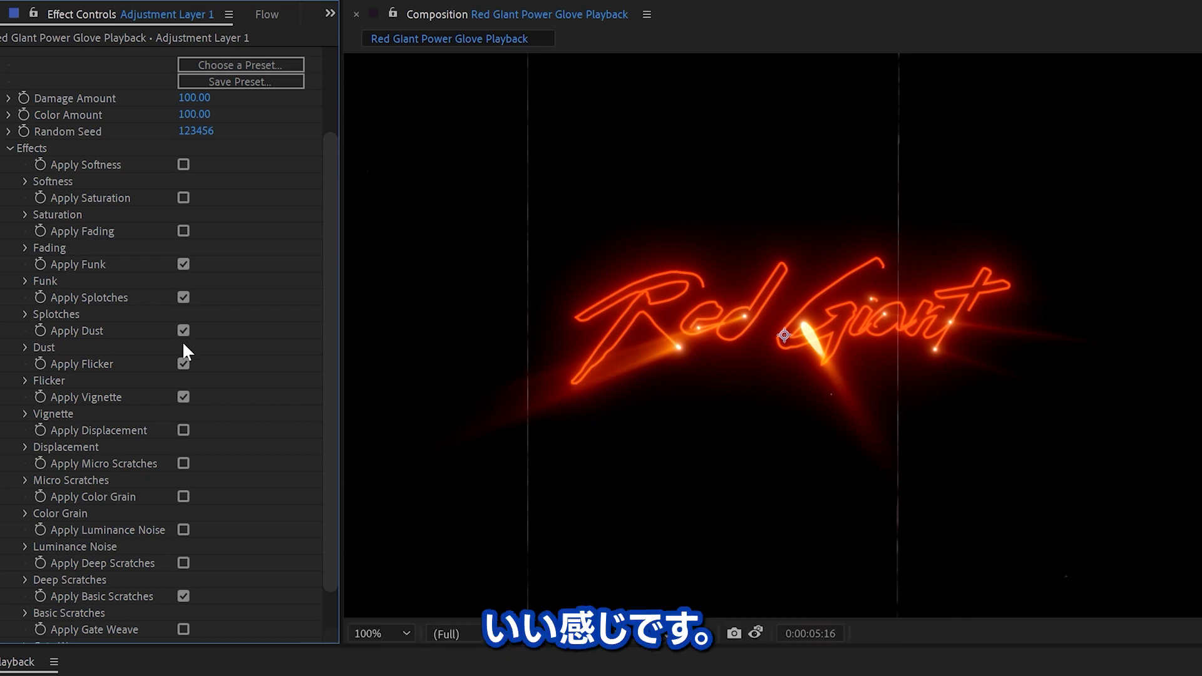
{"action": "left_click", "coordinate": [183, 397]}
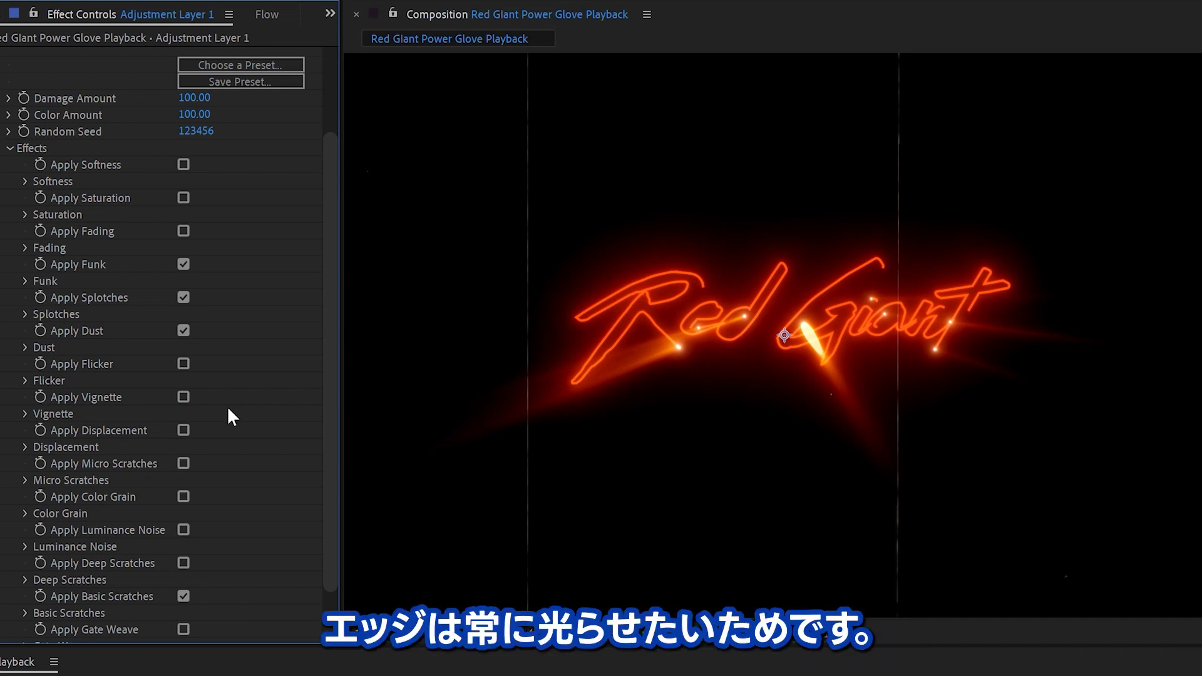
{"action": "left_click", "coordinate": [183, 463]}
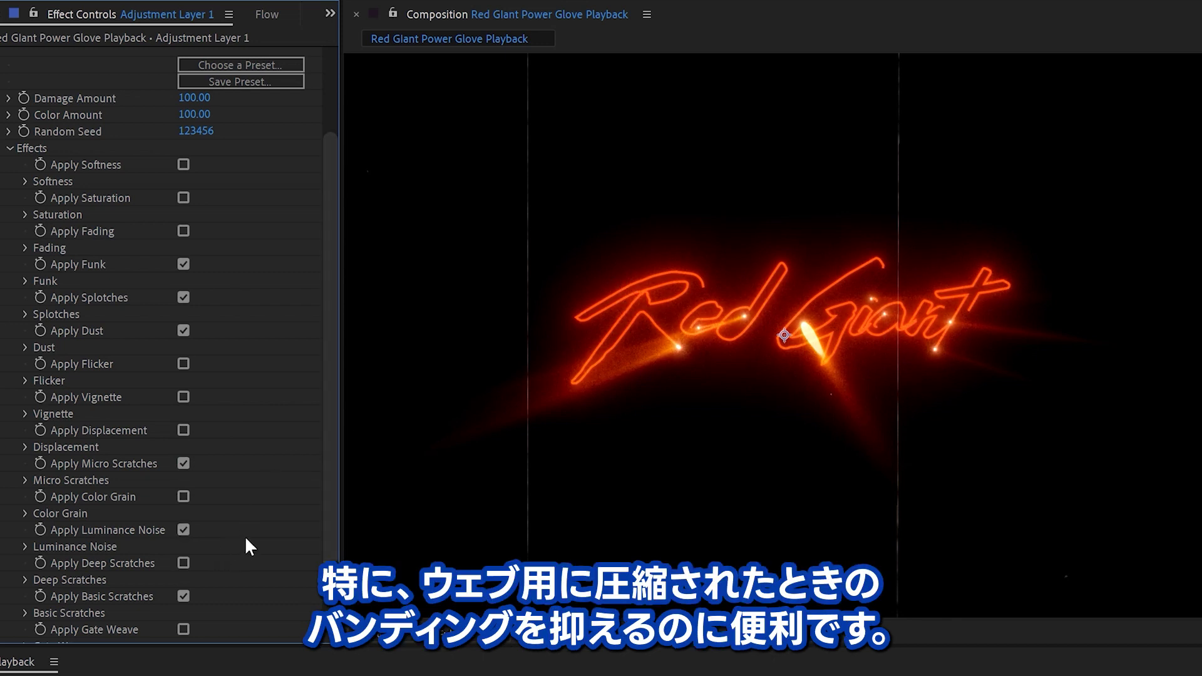
{"action": "scroll", "coordinate": [246, 535], "scroll_direction": "down", "scroll_amount": 2}
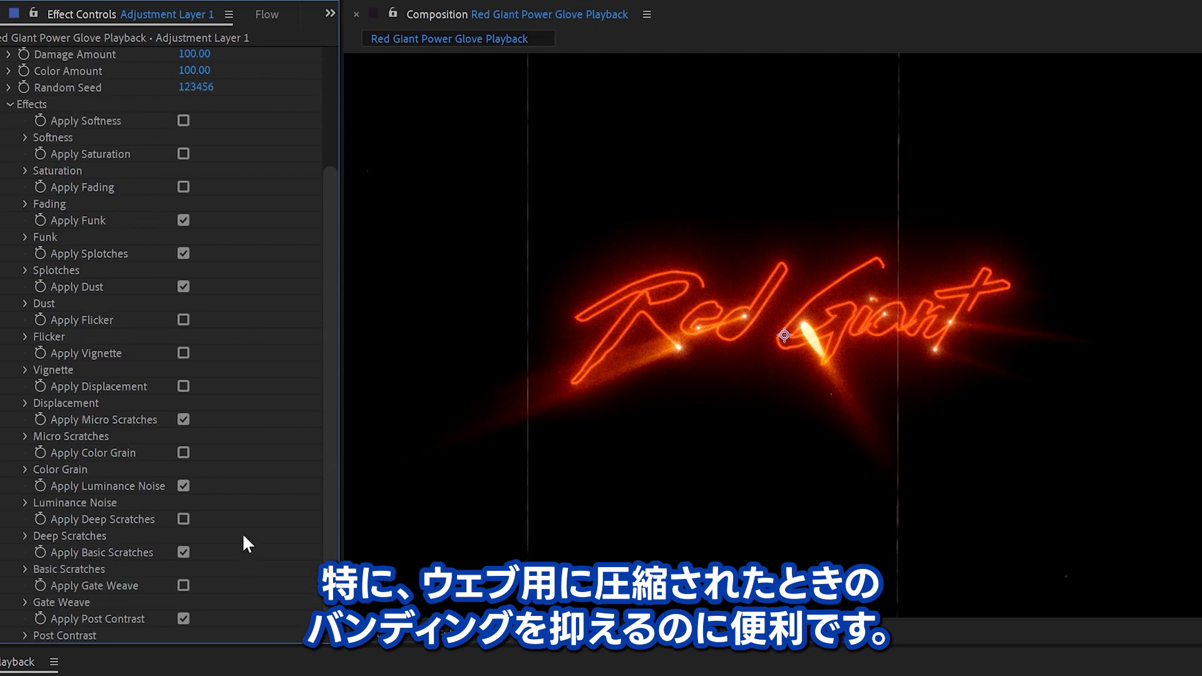
{"action": "left_click", "coordinate": [183, 553]}
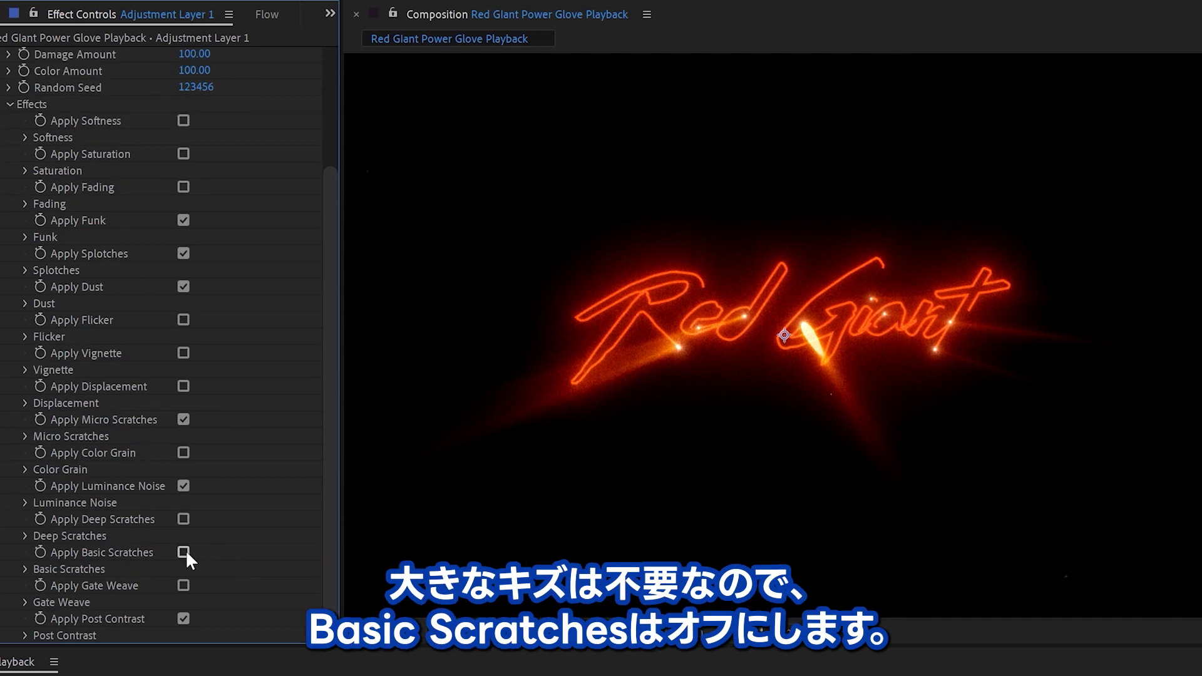
{"action": "left_click", "coordinate": [183, 585]}
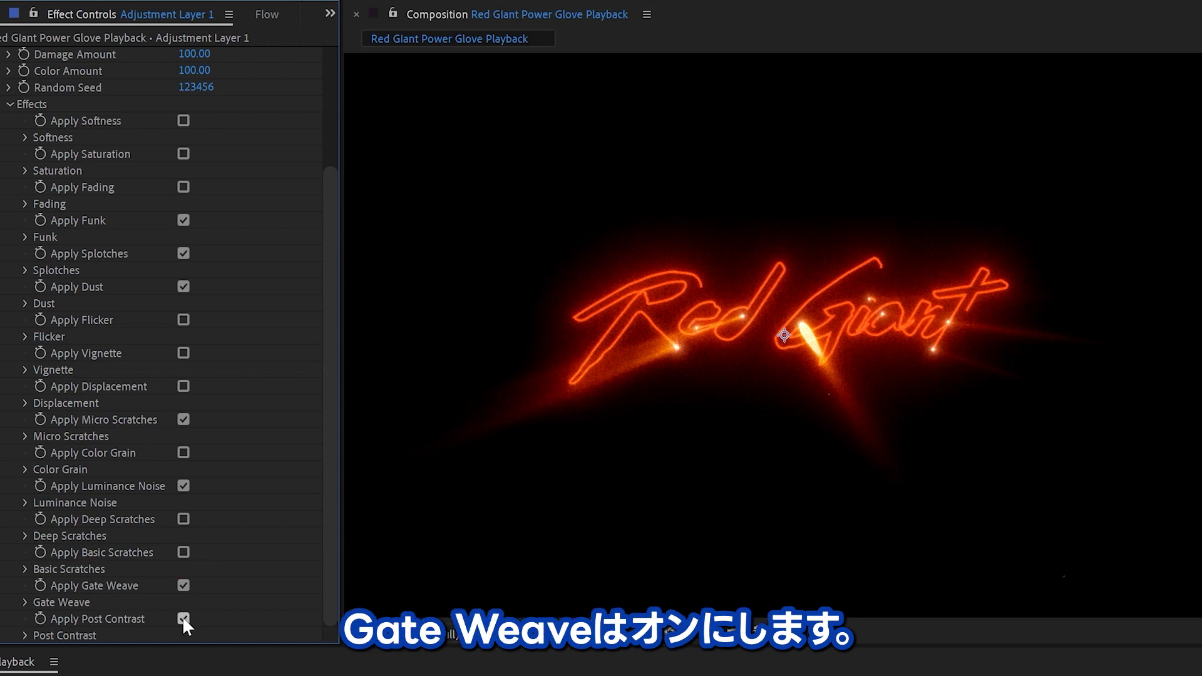
{"action": "left_click", "coordinate": [183, 617]}
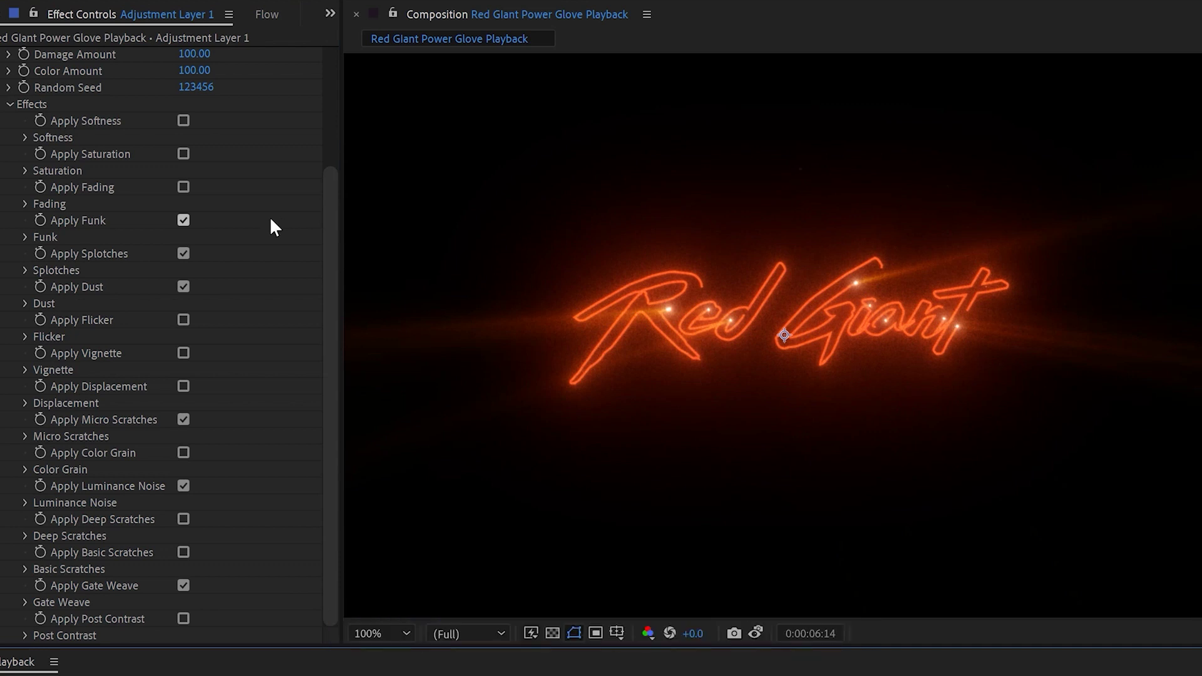
Step: Expand the Splotches settings to review them, then collapse them again
{"action": "left_click", "coordinate": [25, 271]}
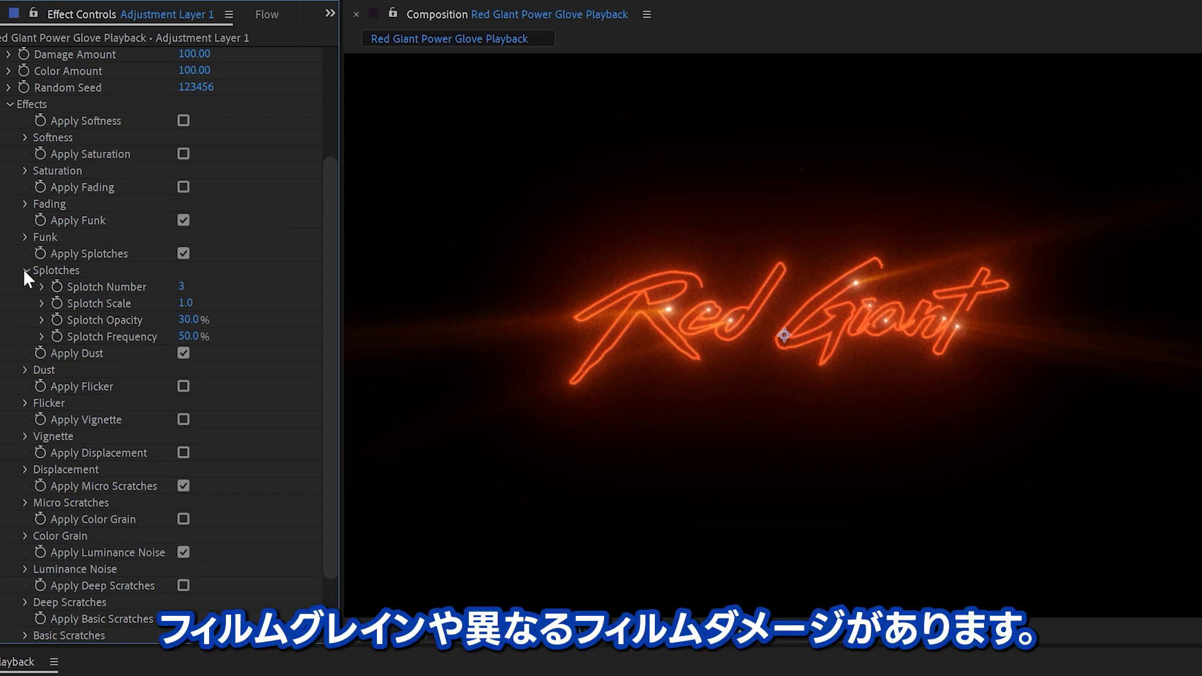
{"action": "left_click", "coordinate": [24, 271]}
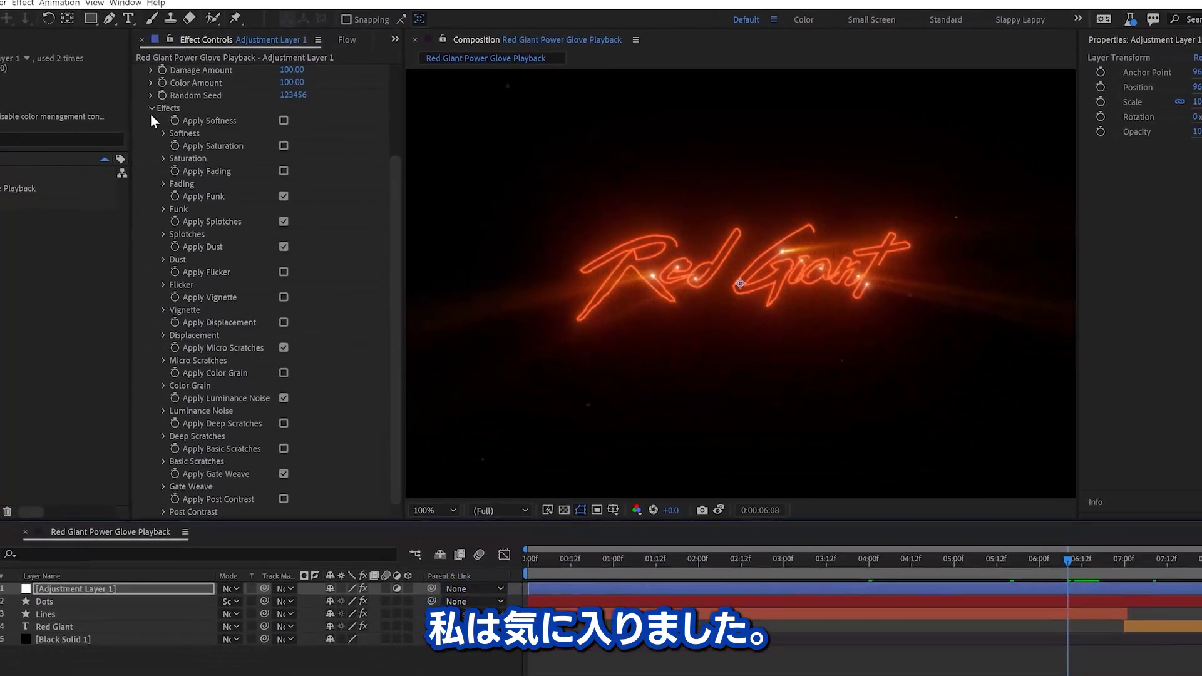
Step: Collapse MisFire, apply uni.VHS from a 'vh' search, and give it the SVHS Studio preset
{"action": "left_click", "coordinate": [210, 79]}
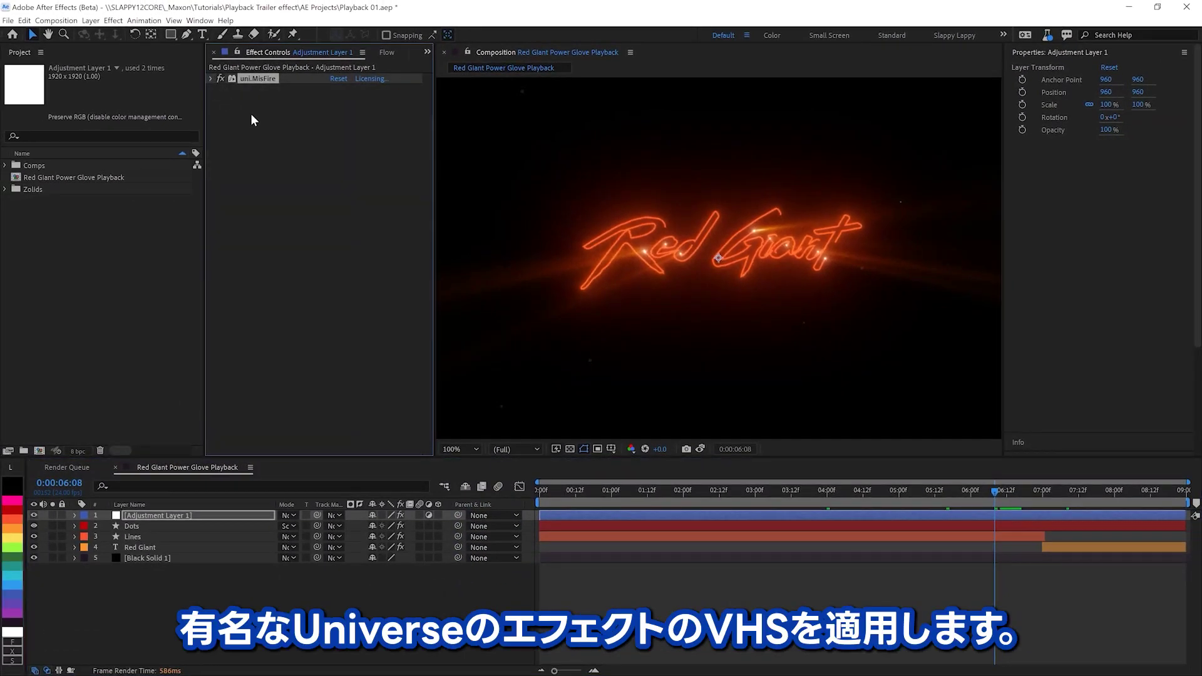
{"action": "key", "text": "ctrl+space"}
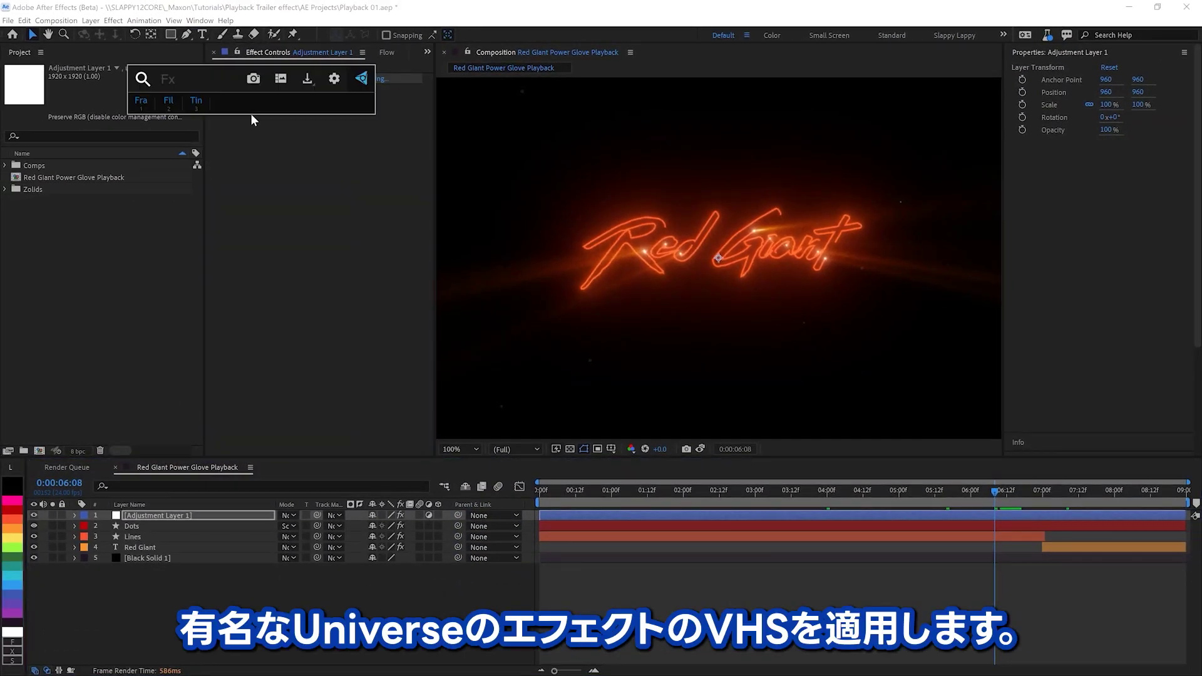
{"action": "type", "text": "vh"}
{"action": "key", "text": "Return"}
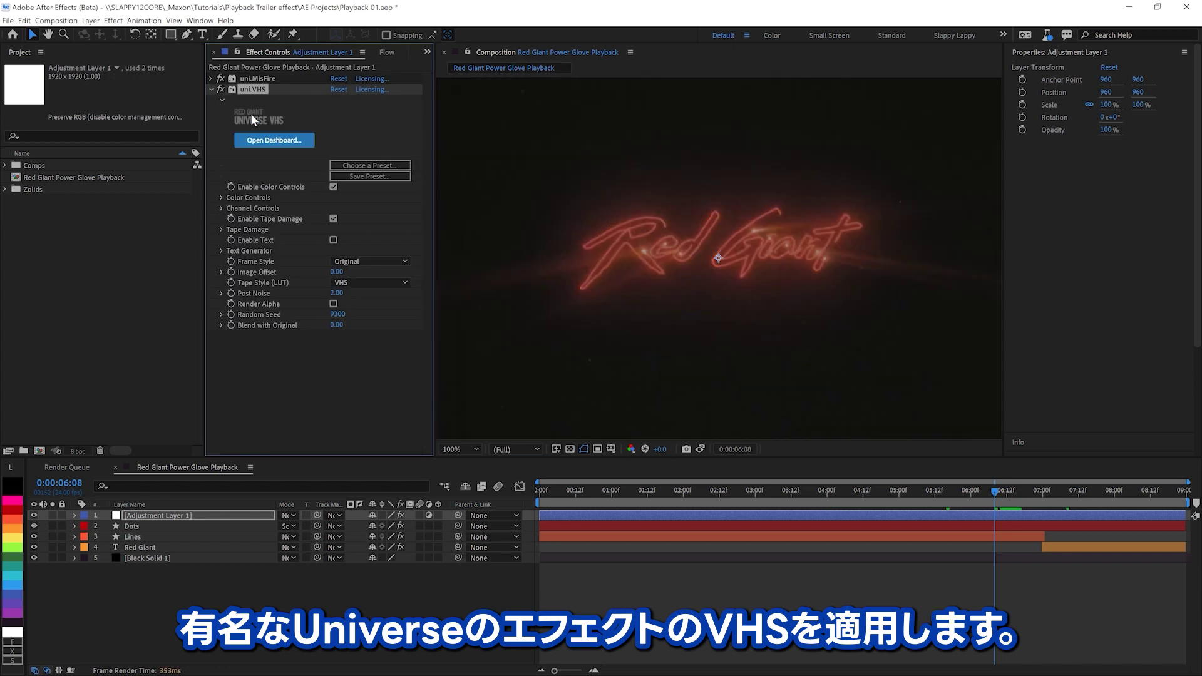
{"action": "left_click", "coordinate": [358, 164]}
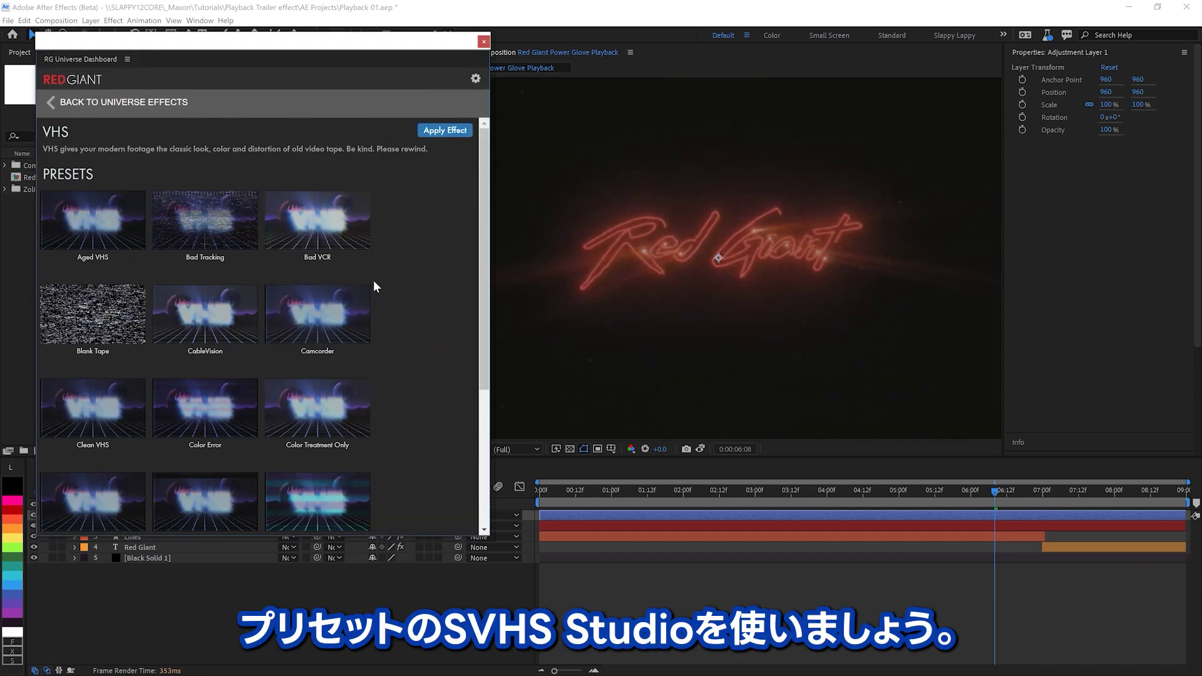
{"action": "scroll", "coordinate": [370, 285], "scroll_direction": "down", "scroll_amount": 3}
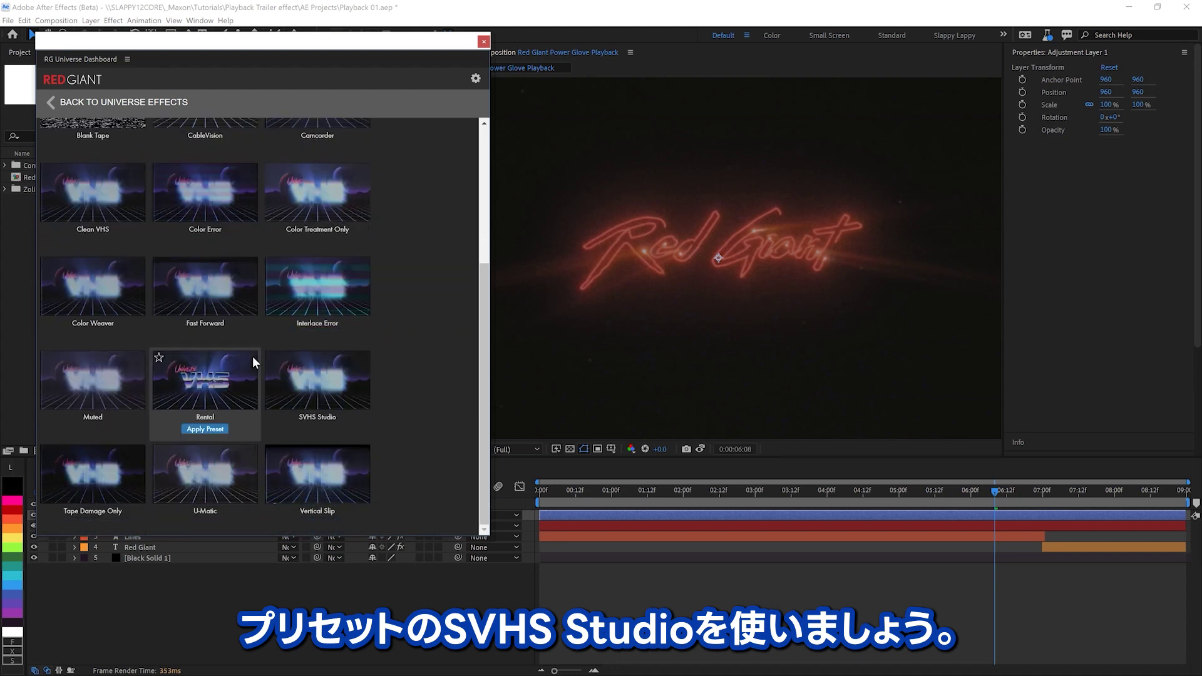
{"action": "mouse_move", "coordinate": [302, 405]}
{"action": "left_click", "coordinate": [326, 429]}
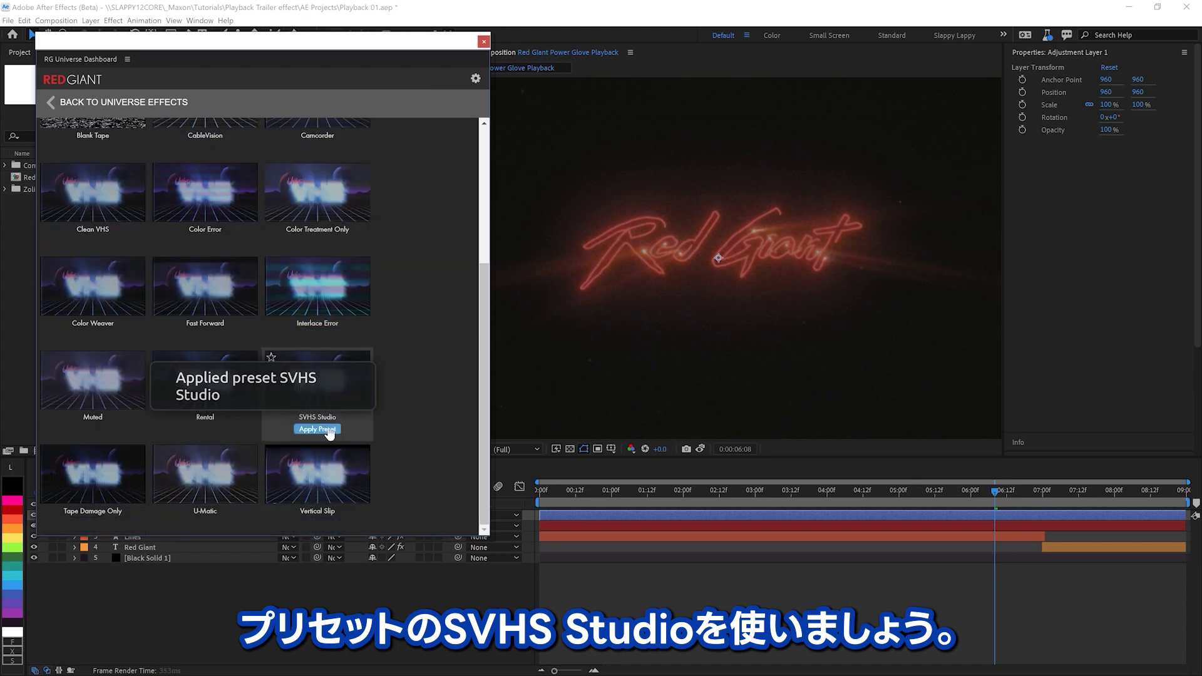
{"action": "left_click", "coordinate": [483, 41]}
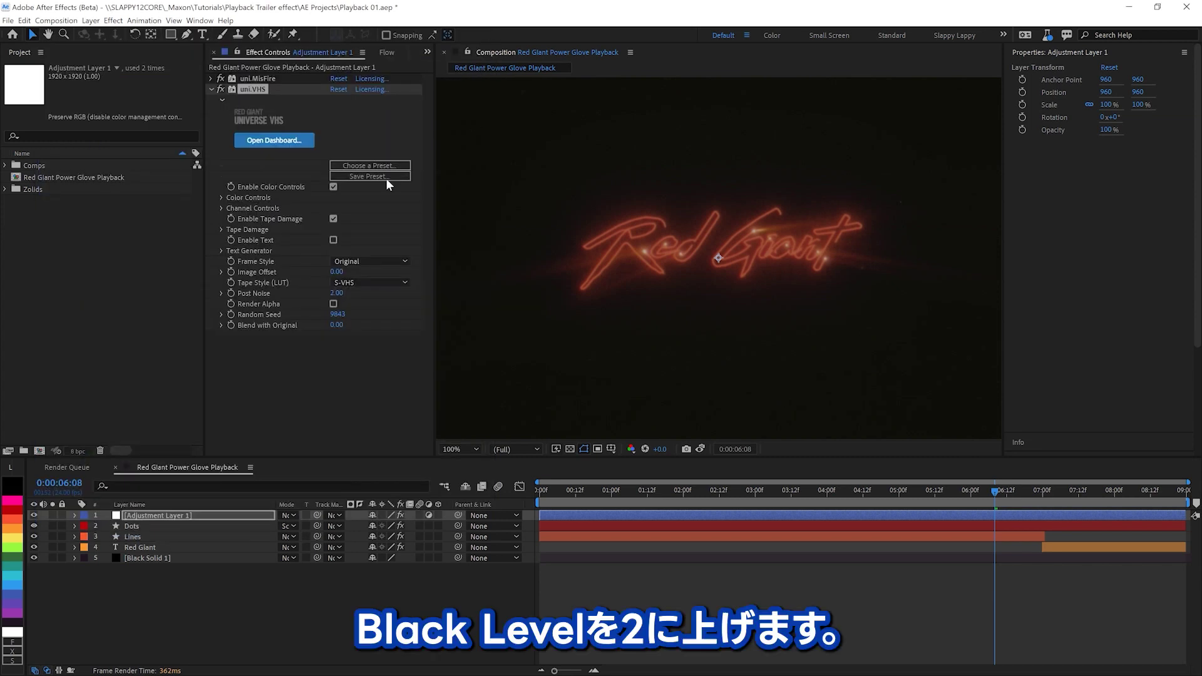
Step: Set VHS Black Level to 2 and Chroma Weave X to 7
{"action": "left_click", "coordinate": [221, 197]}
{"action": "left_click", "coordinate": [336, 208]}
{"action": "type", "text": "2"}
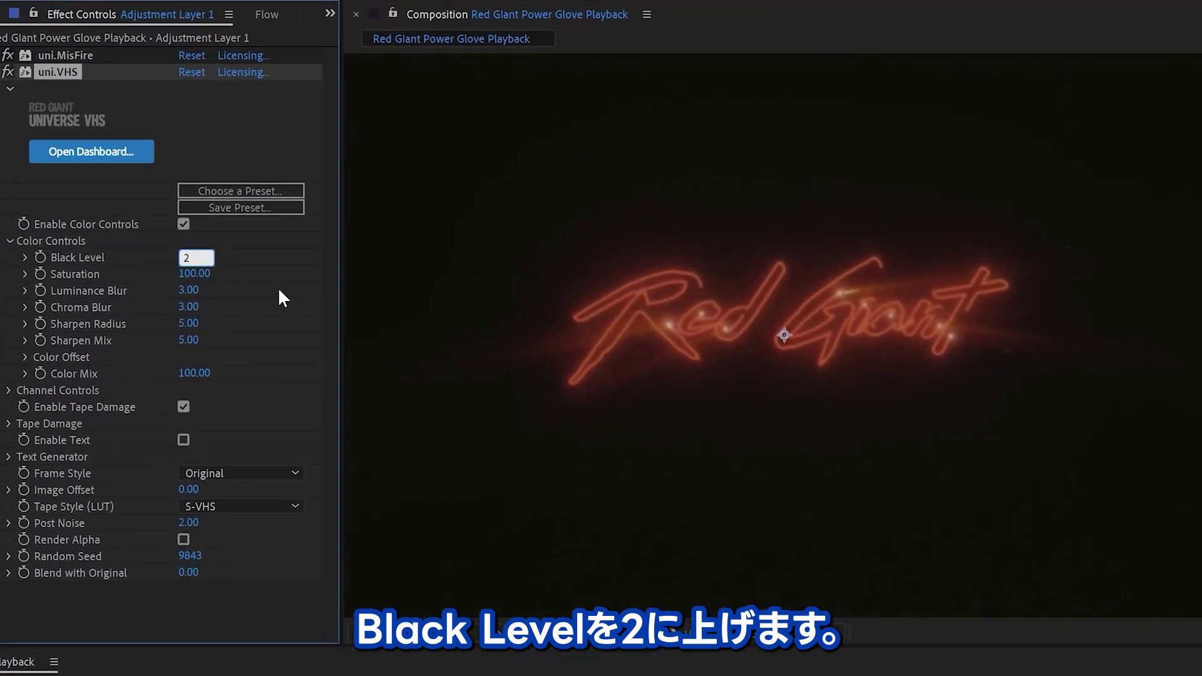
{"action": "key", "text": "Return"}
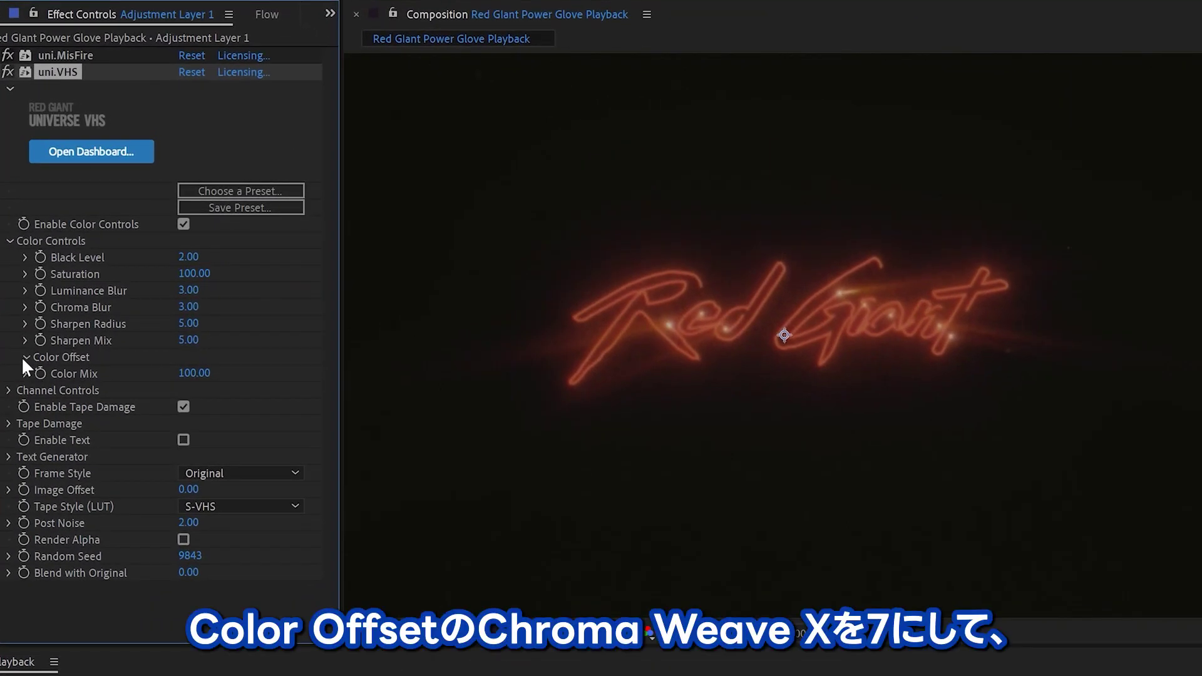
{"action": "left_click", "coordinate": [24, 357]}
{"action": "left_click", "coordinate": [188, 407]}
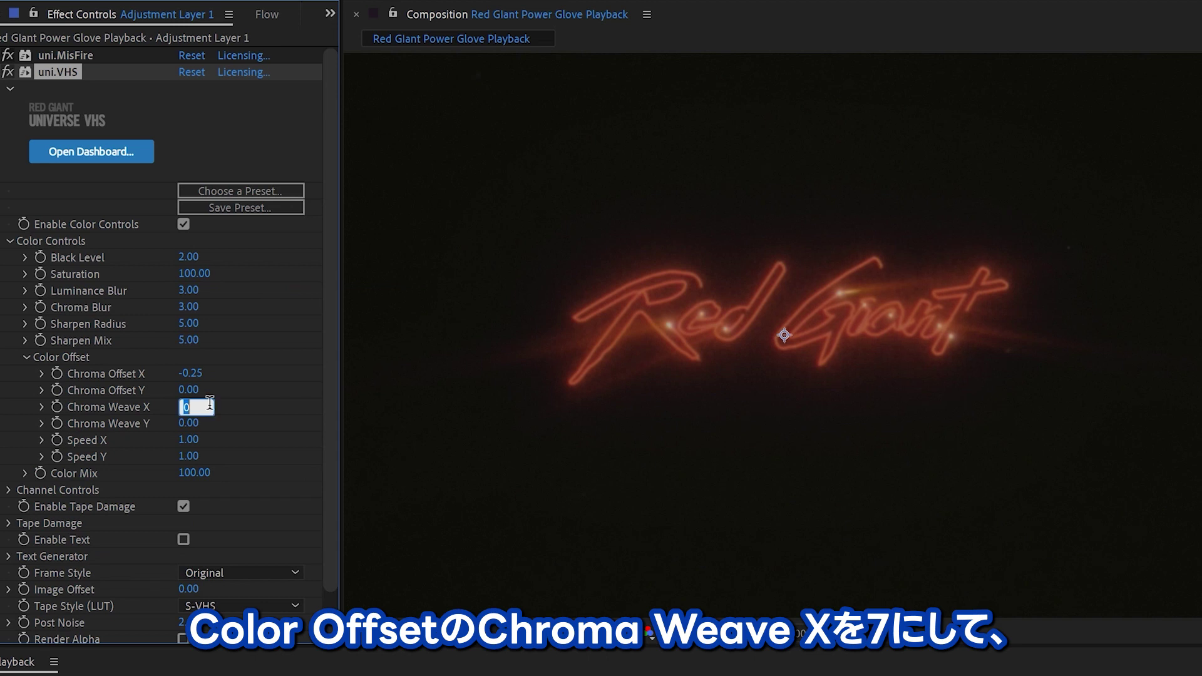
{"action": "type", "text": "7"}
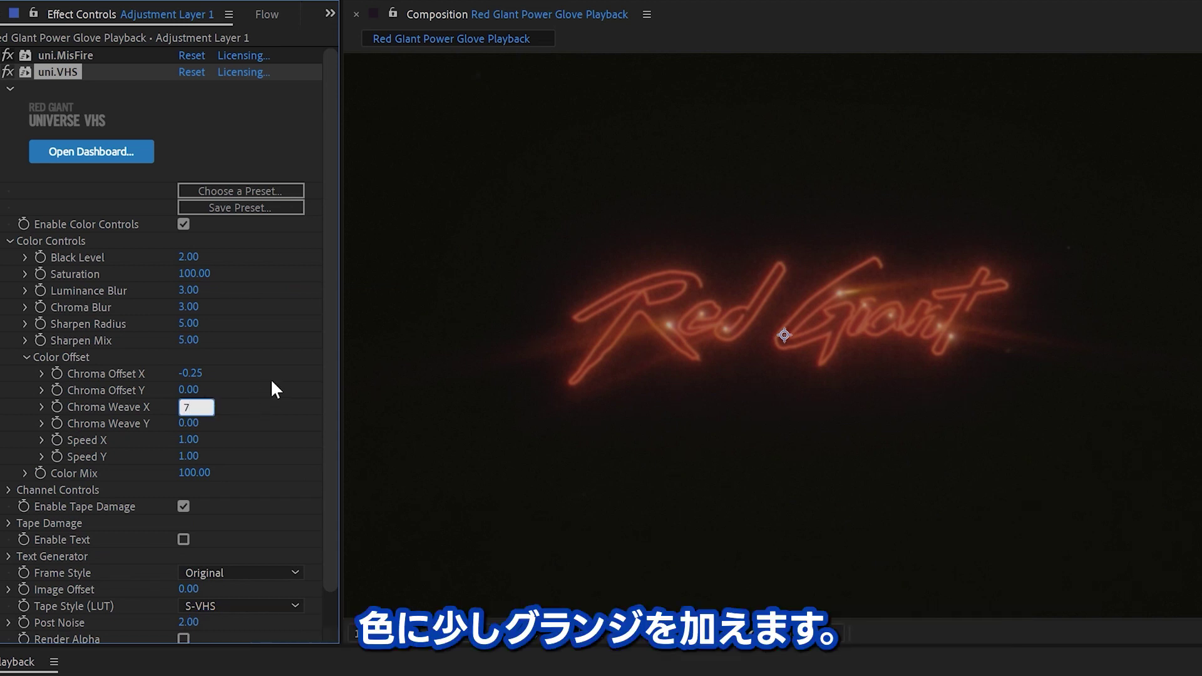
{"action": "left_click", "coordinate": [5, 530]}
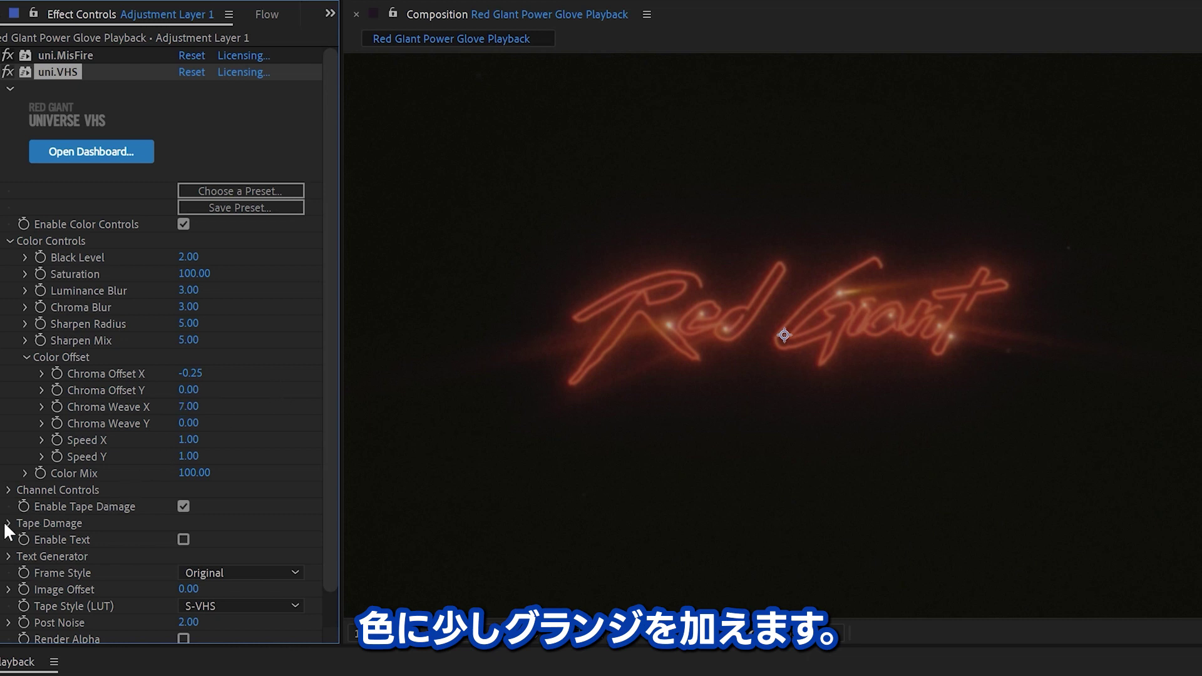
Step: Drop Pop Line Frequency to 0% and set Tape Style (LUT) to None
{"action": "left_click", "coordinate": [5, 530]}
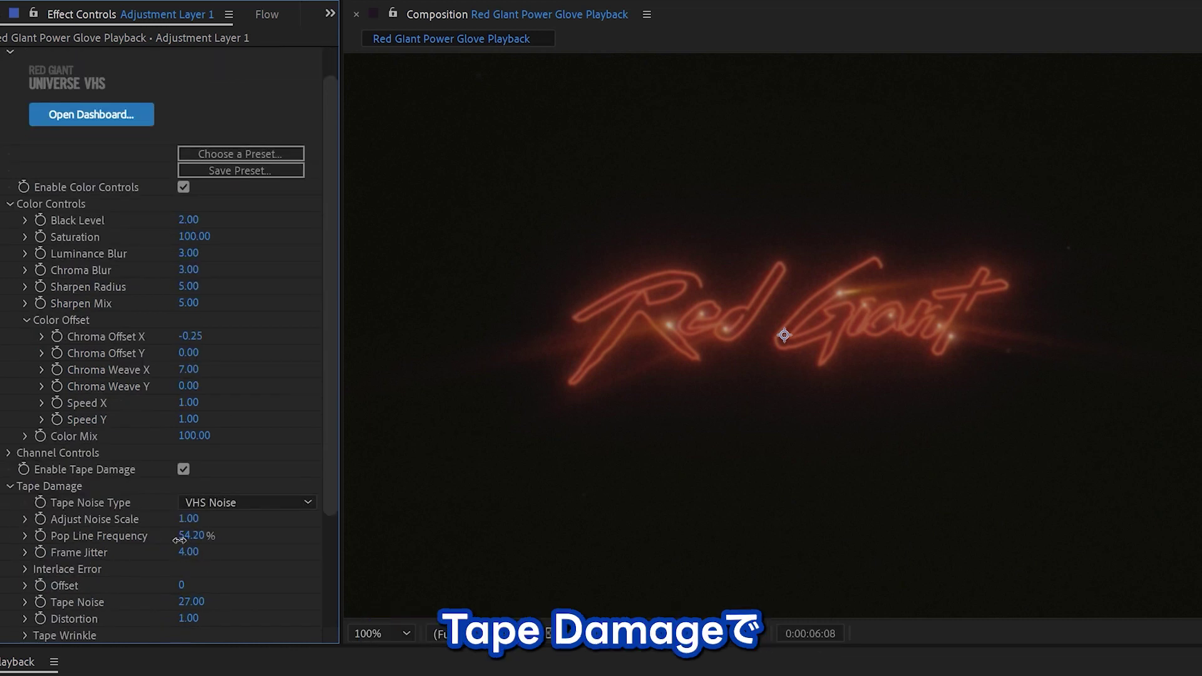
{"action": "left_click_drag", "start_coordinate": [179, 539], "coordinate": [36, 545]}
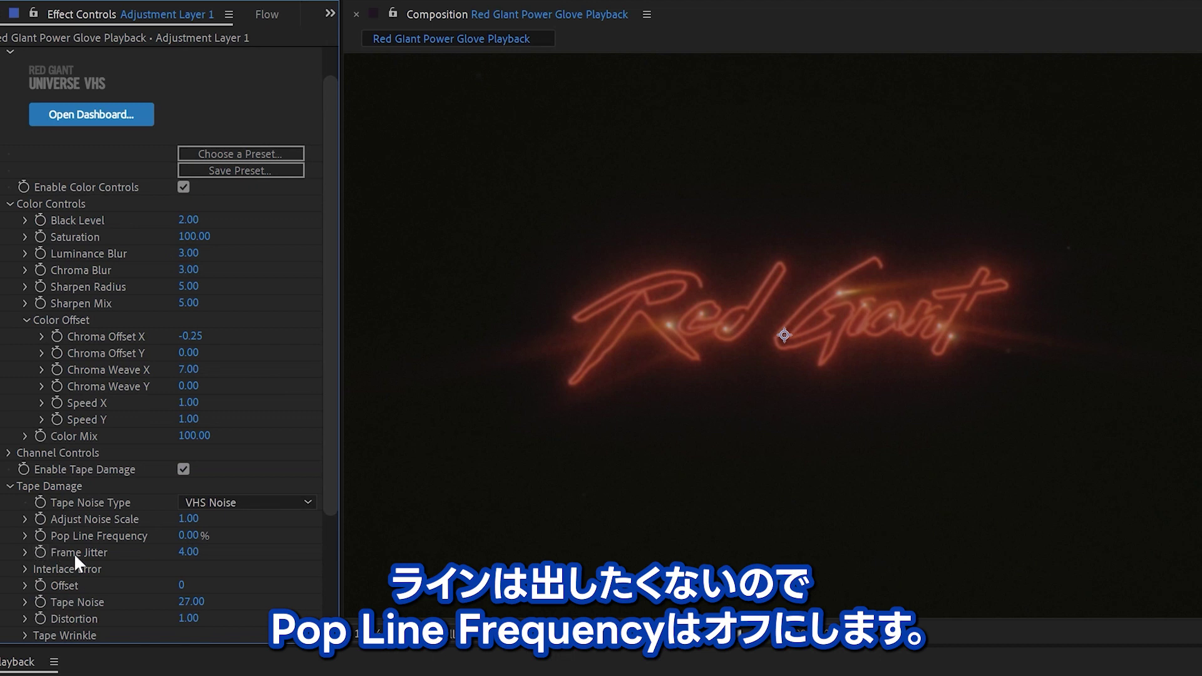
{"action": "scroll", "coordinate": [254, 551], "scroll_direction": "down", "scroll_amount": 5}
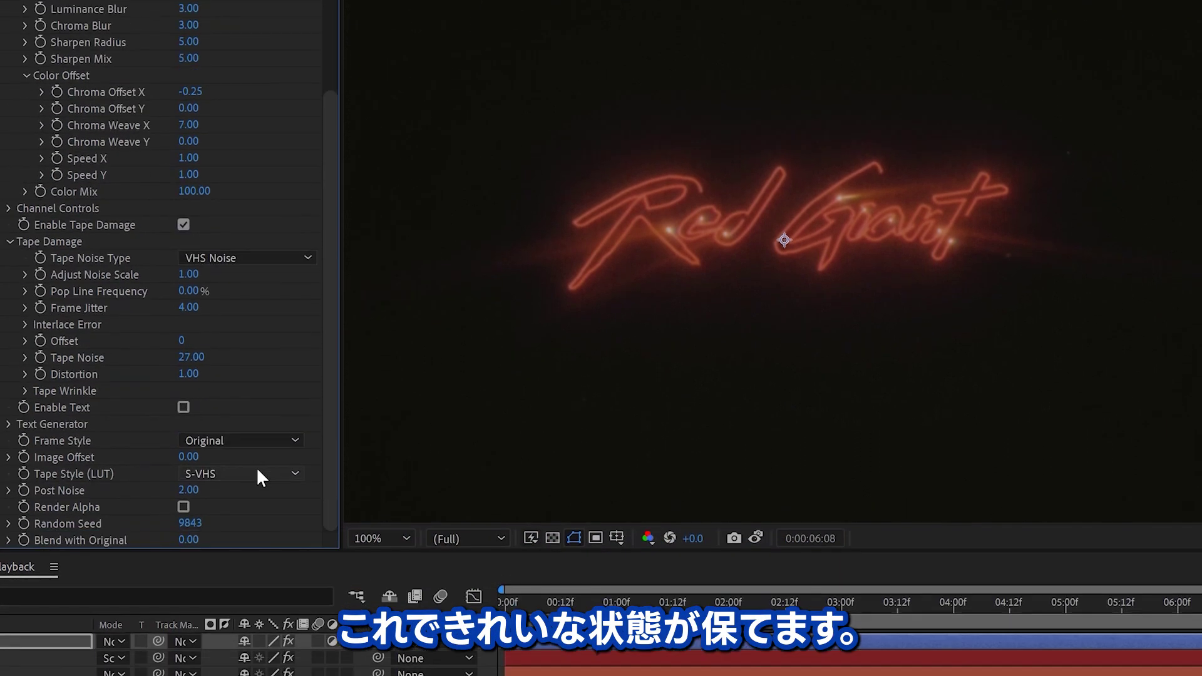
{"action": "left_click", "coordinate": [237, 470]}
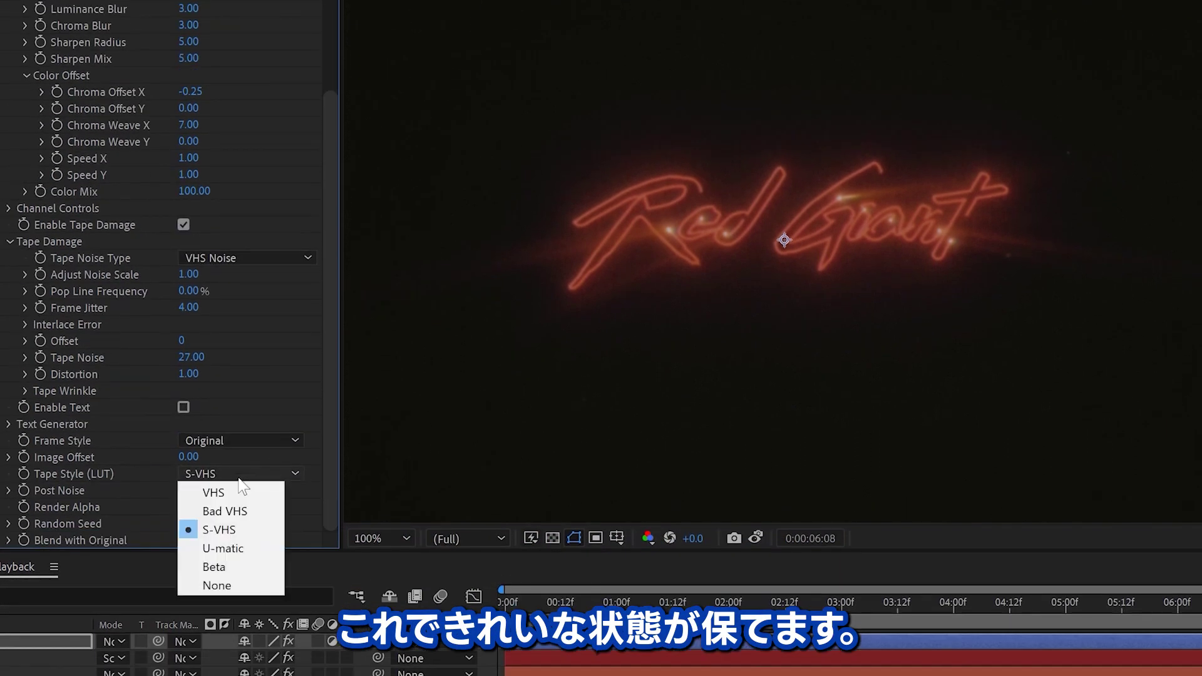
{"action": "left_click", "coordinate": [225, 585]}
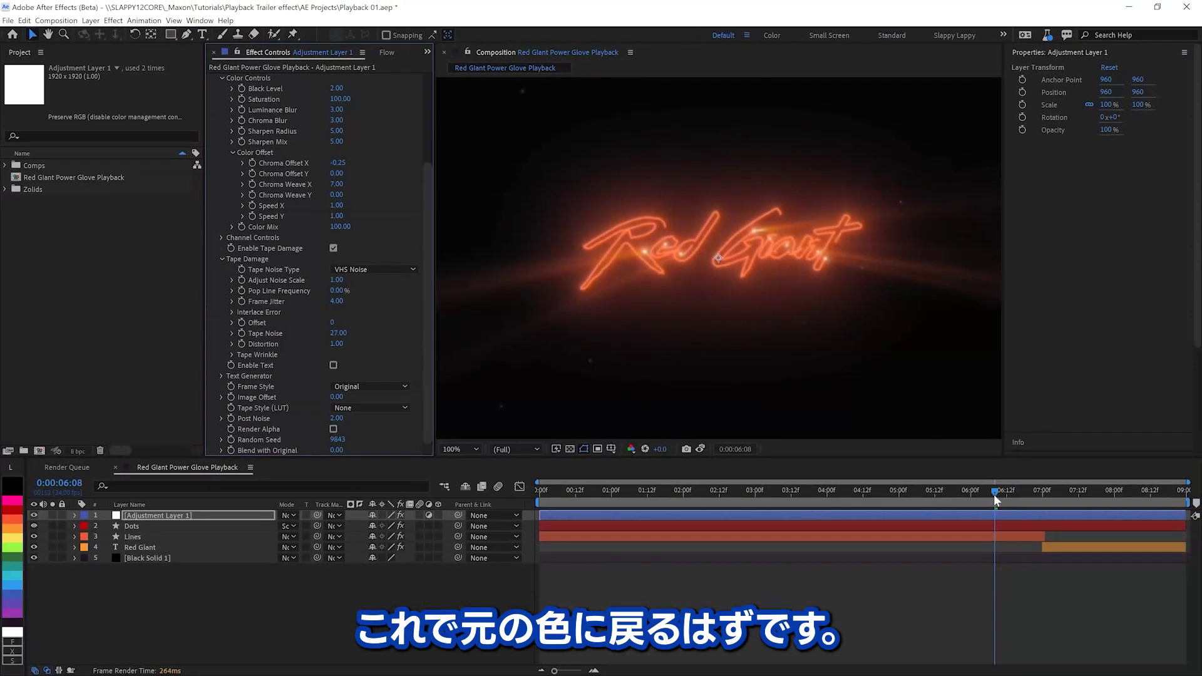
Step: Scrub around the six-second mark, then play the composition from 0:00:00:00
{"action": "left_click_drag", "start_coordinate": [972, 495], "coordinate": [553, 545]}
{"action": "key", "text": "Home"}
{"action": "key", "text": "space"}
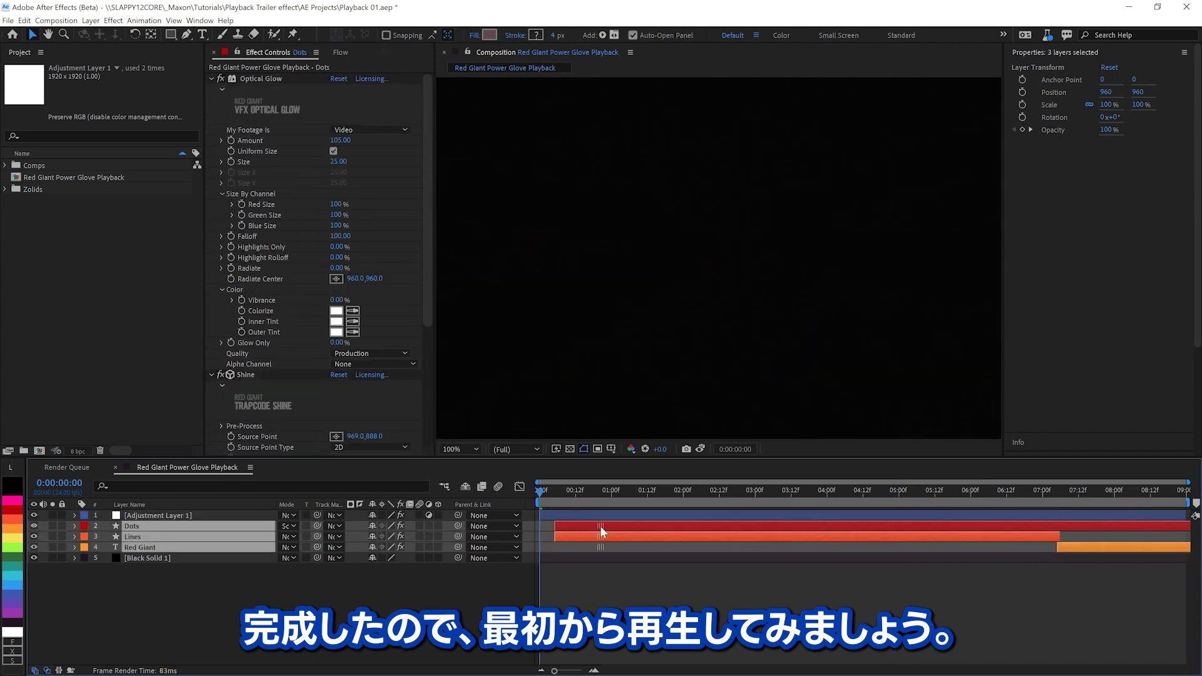